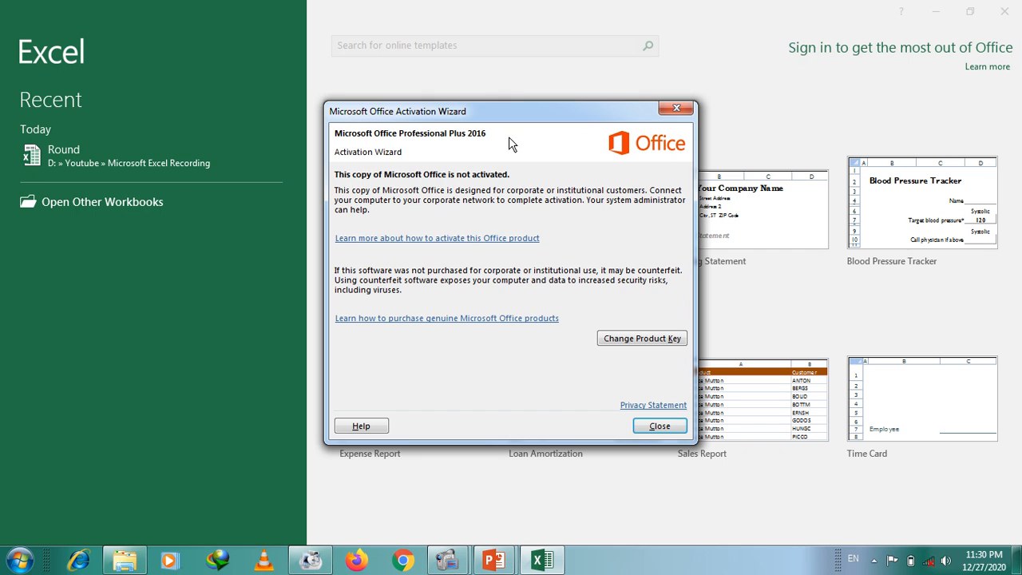
# Step: Dismiss the Office activation wizard and open the recent workbook Round
pyautogui.click(678, 108)
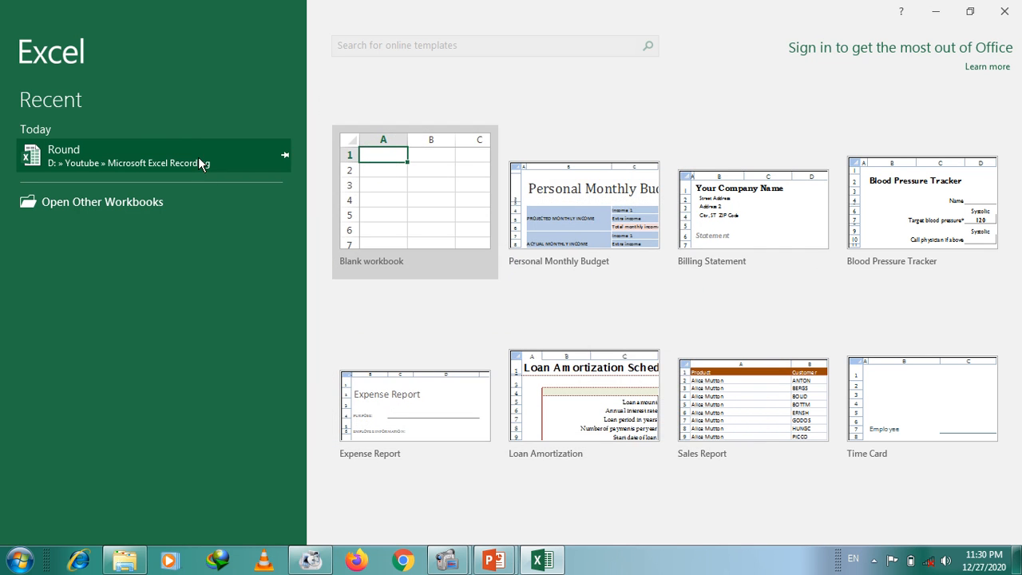
pyautogui.click(198, 156)
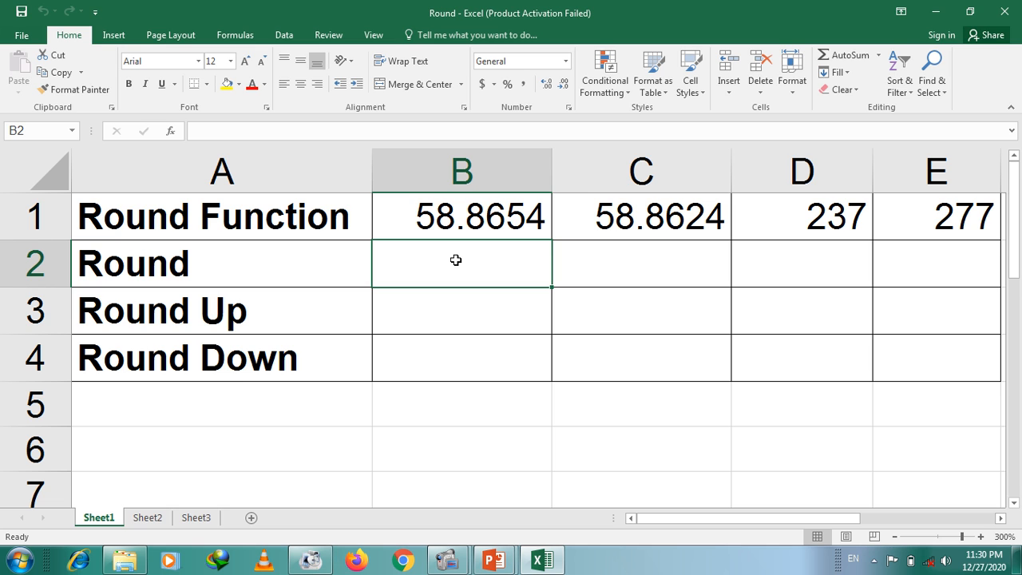
# Step: Enter =ROUND(B1,2) in cell B2 to round the first number to two decimals
pyautogui.write('=r')
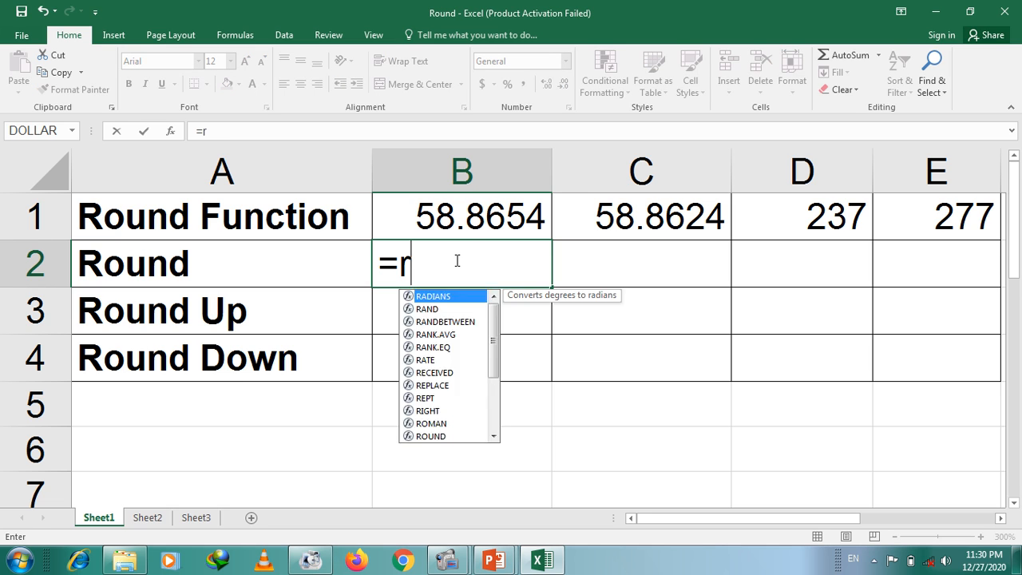
pyautogui.write('ound')
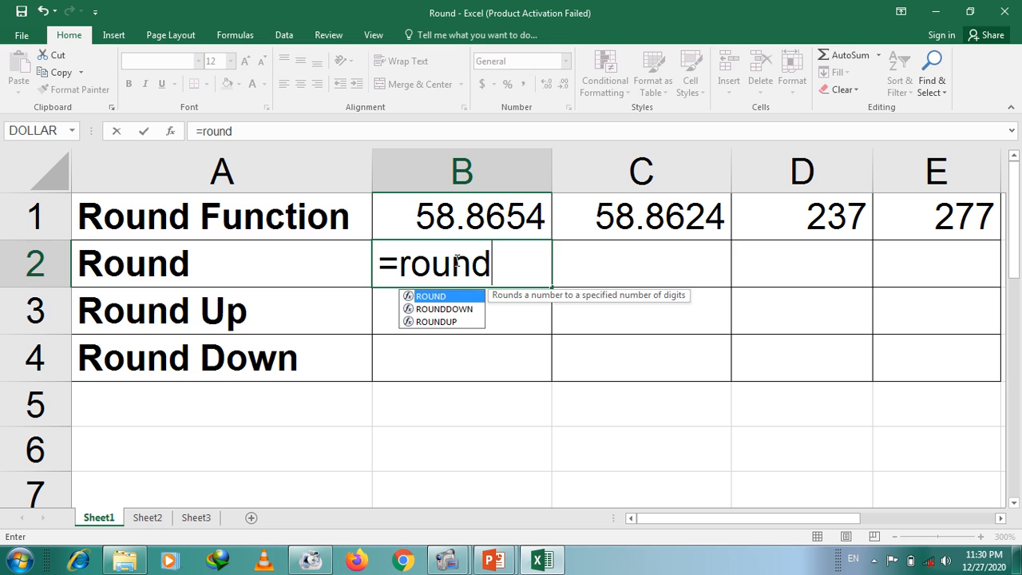
pyautogui.press('Tab')
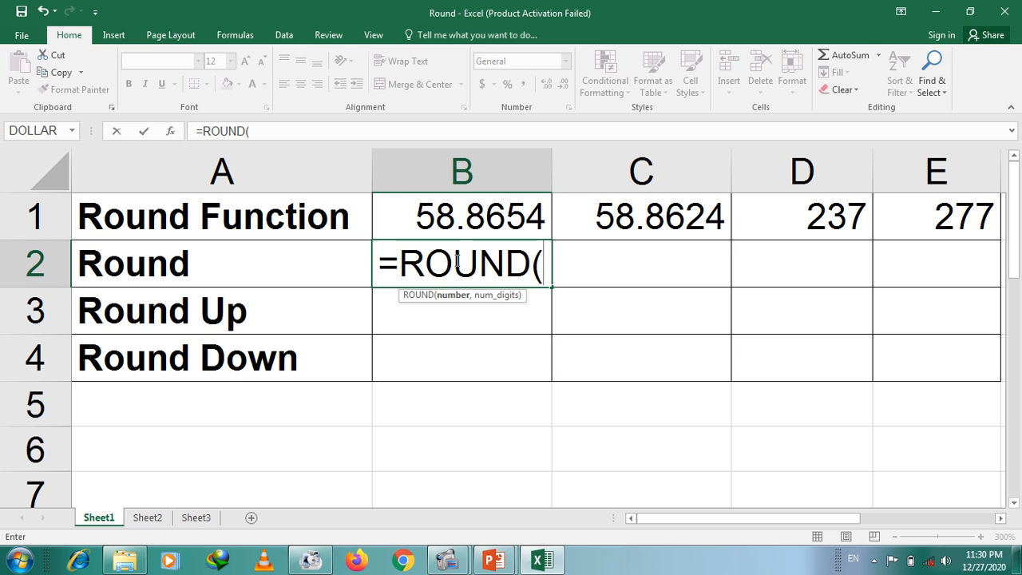
pyautogui.click(429, 217)
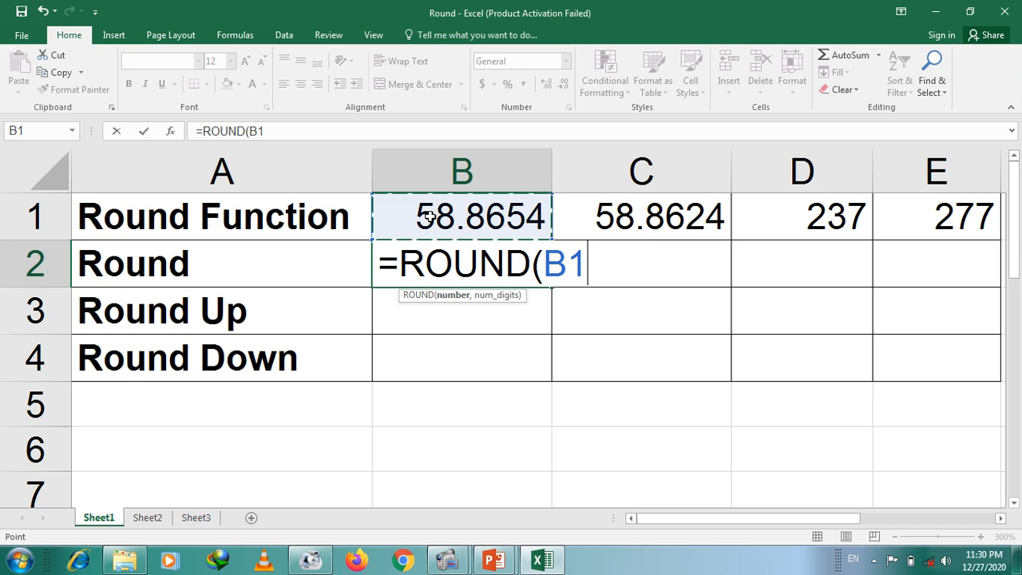
pyautogui.write(',2')
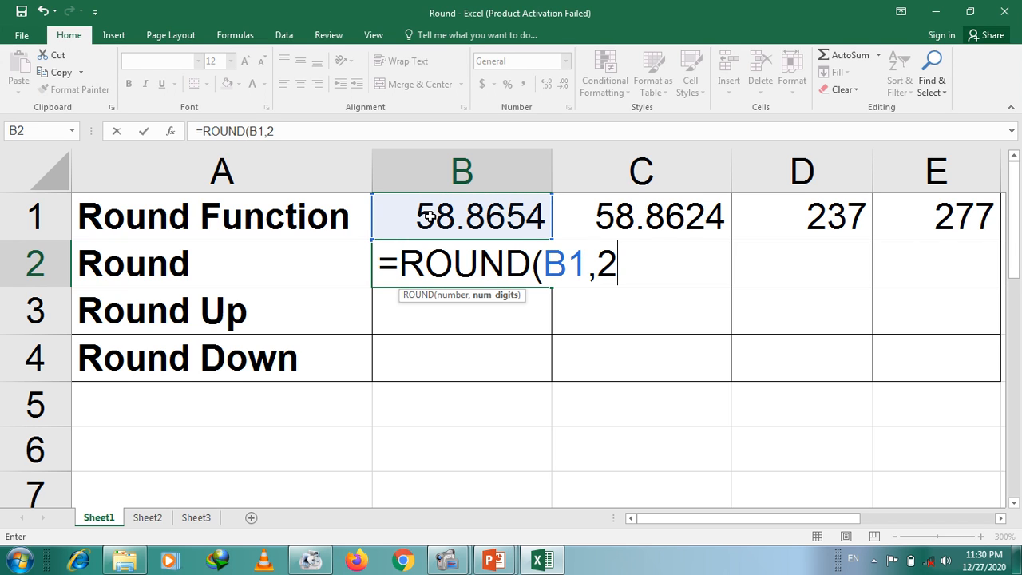
pyautogui.write(')')
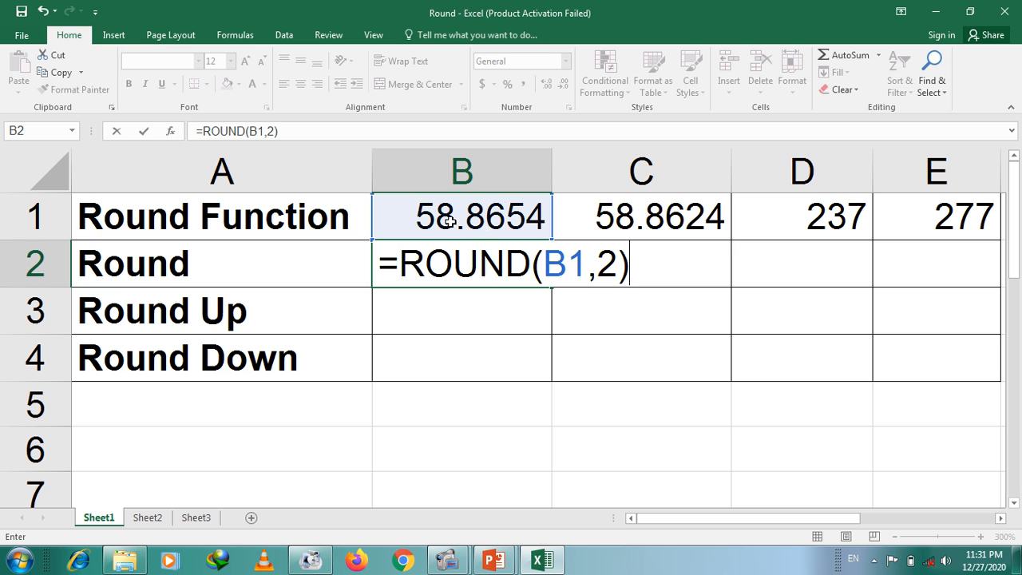
pyautogui.press('Return')
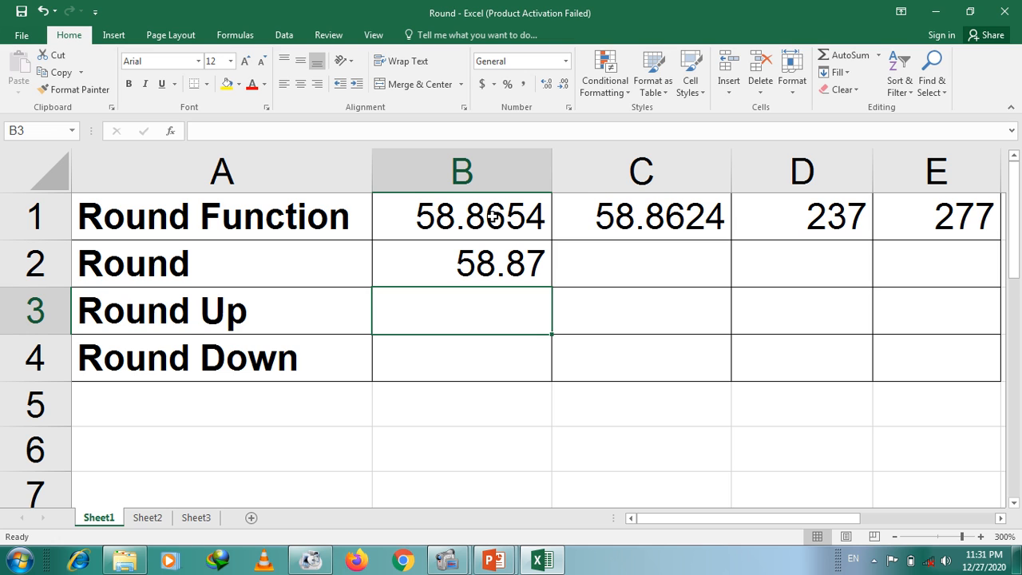
# Step: Enter =ROUNDUP(B1,2) in cell B3 to round the first number up to two decimals
pyautogui.write('=')
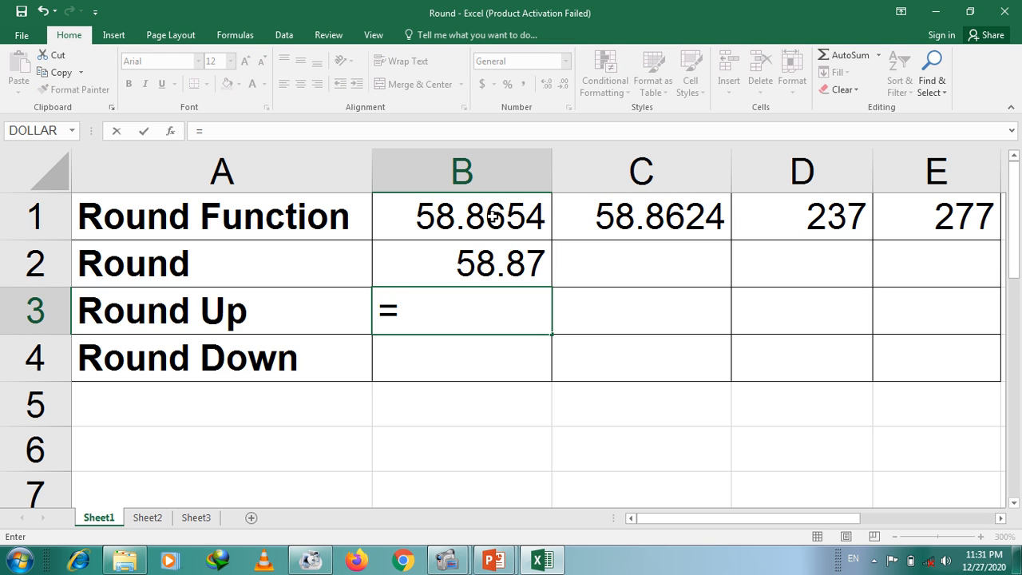
pyautogui.write('roun')
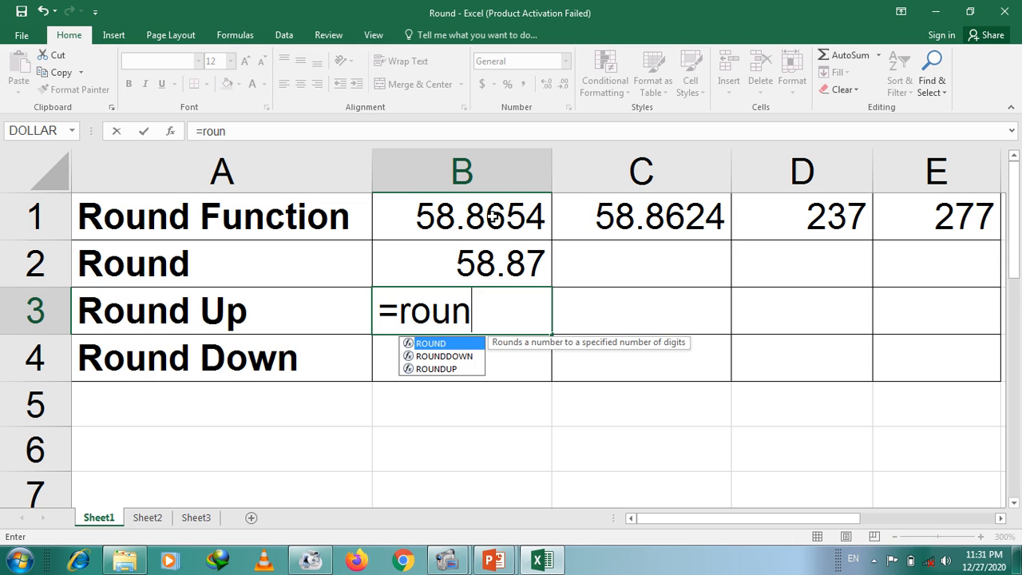
pyautogui.write('du')
pyautogui.press('Tab')
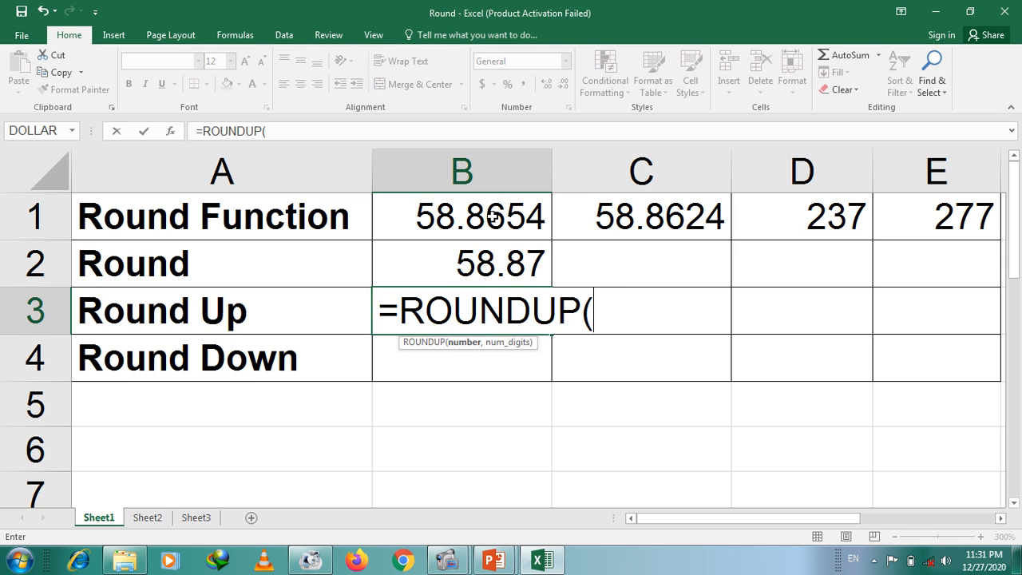
pyautogui.click(463, 207)
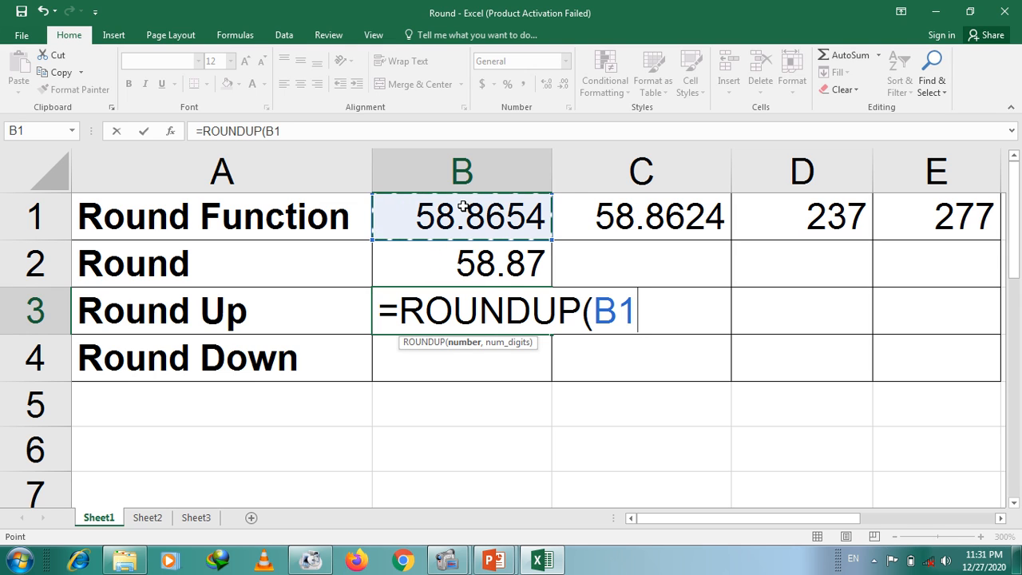
pyautogui.write(',2)')
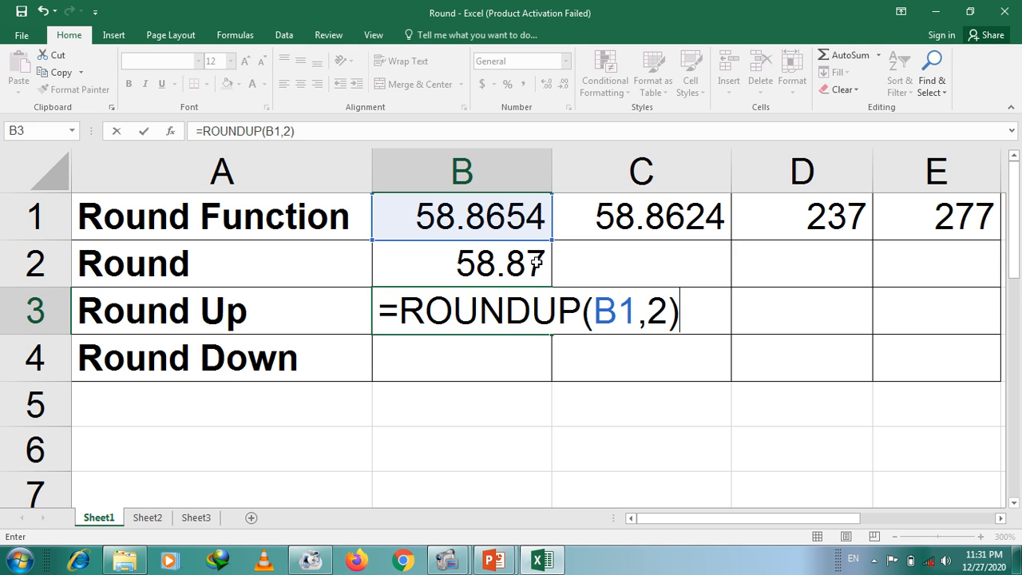
pyautogui.press('Return')
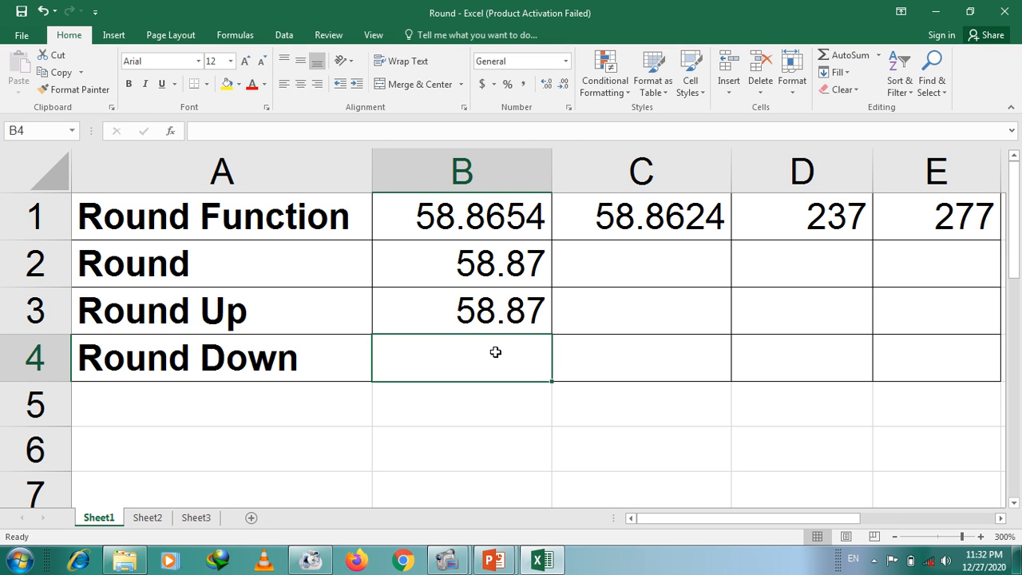
# Step: Enter =ROUNDDOWN(B1,2) in cell B4 to round the first number down to two decimals
pyautogui.write('=r')
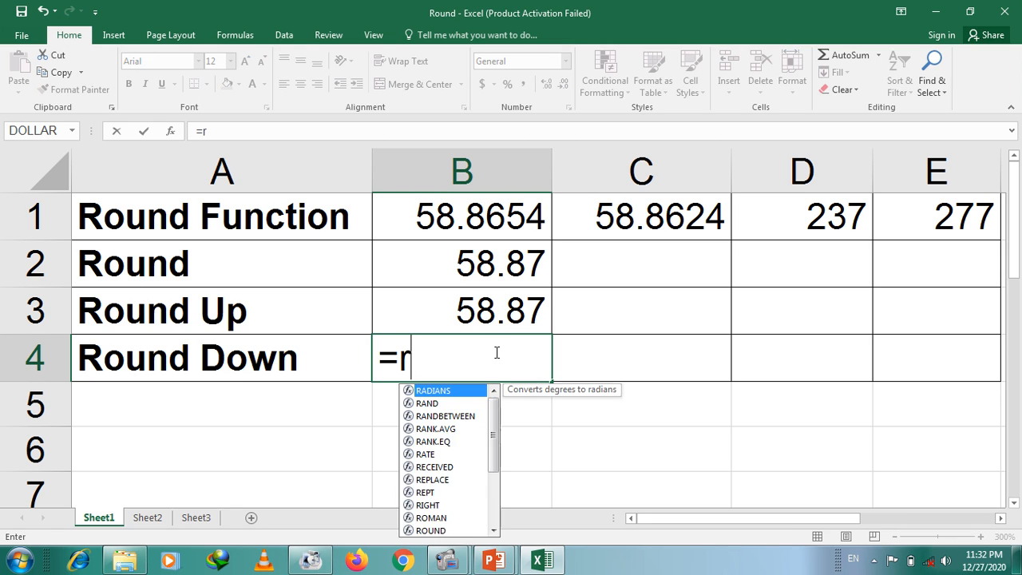
pyautogui.write('oundd')
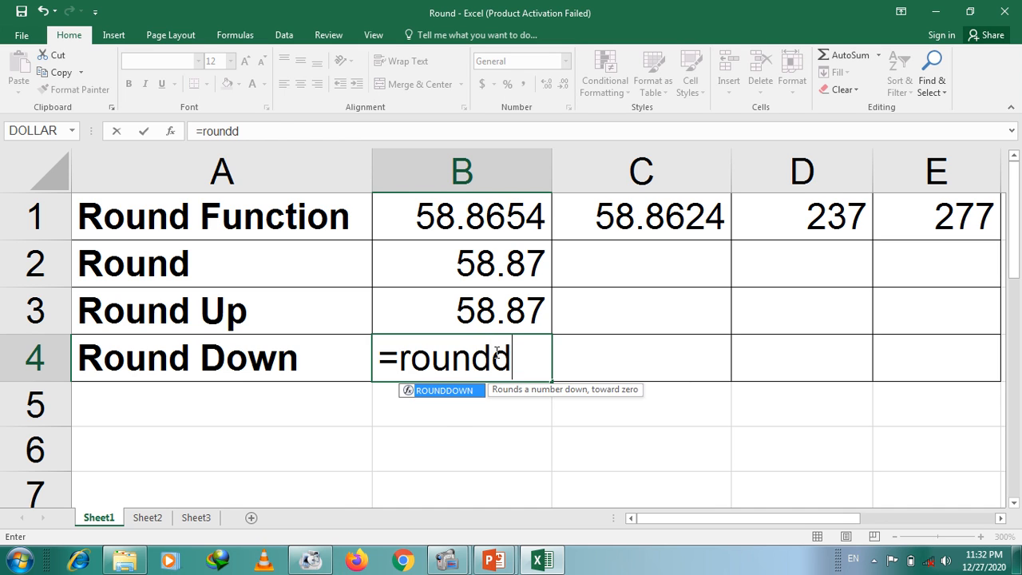
pyautogui.press('Tab')
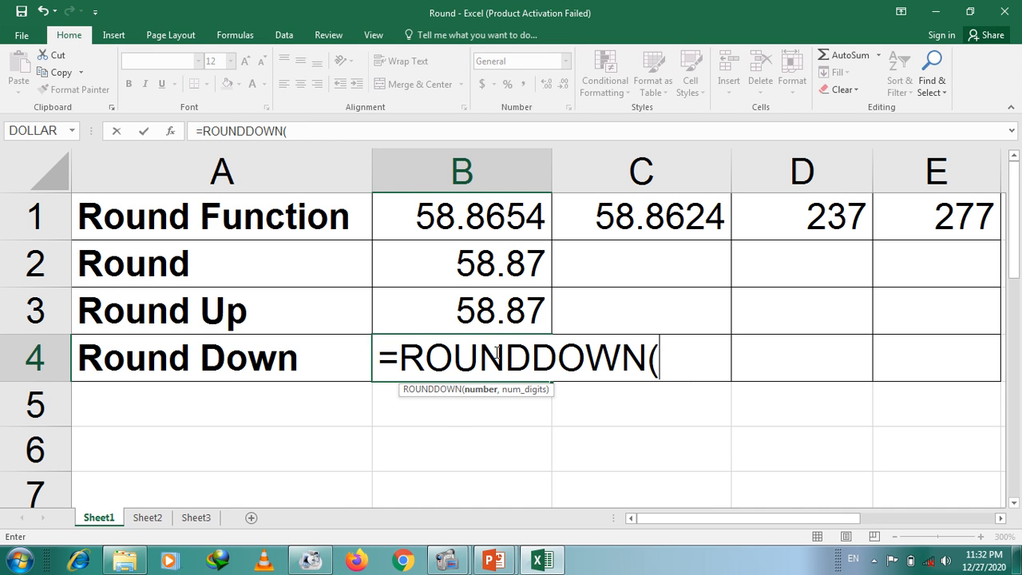
pyautogui.click(431, 212)
pyautogui.write(',')
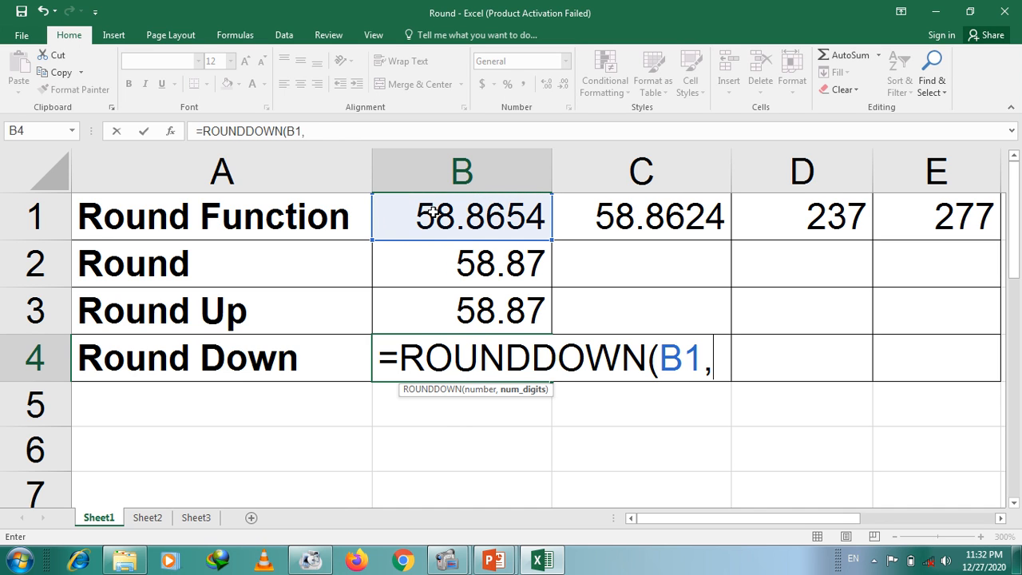
pyautogui.write('2)')
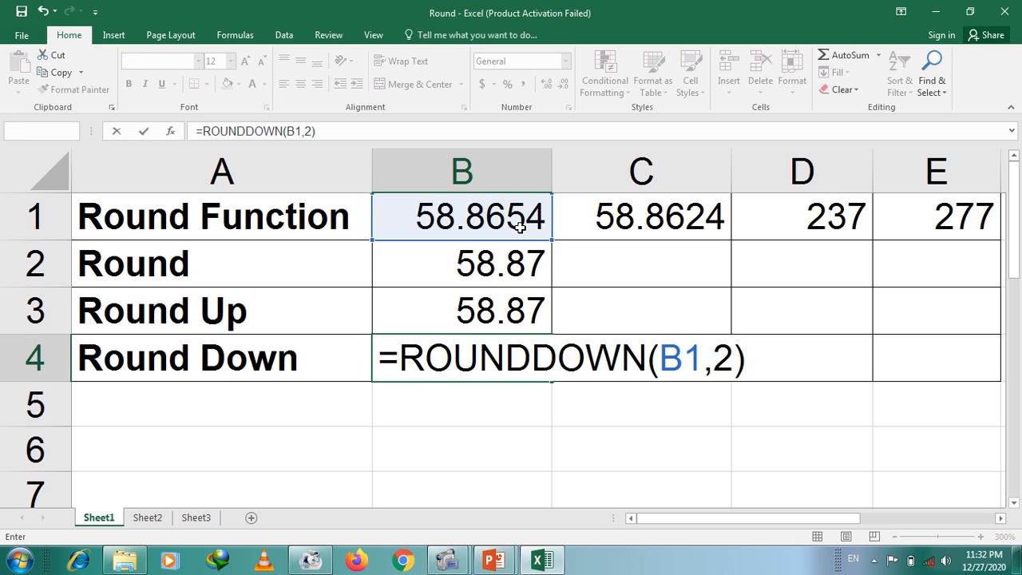
pyautogui.press('Return')
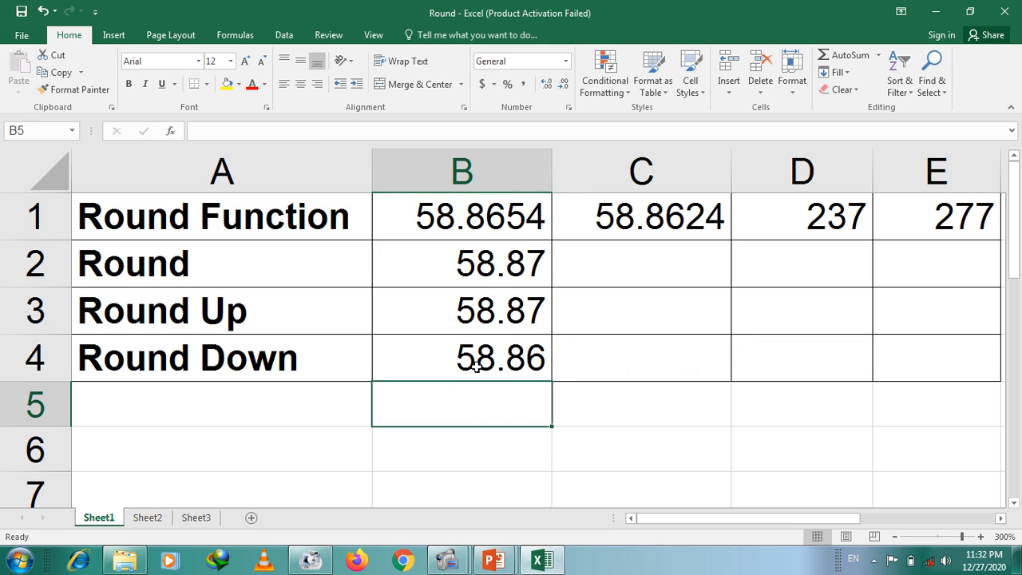
# Step: Enter =ROUND(C1,2) in cell C2 to round the second number to two decimals
pyautogui.click(610, 257)
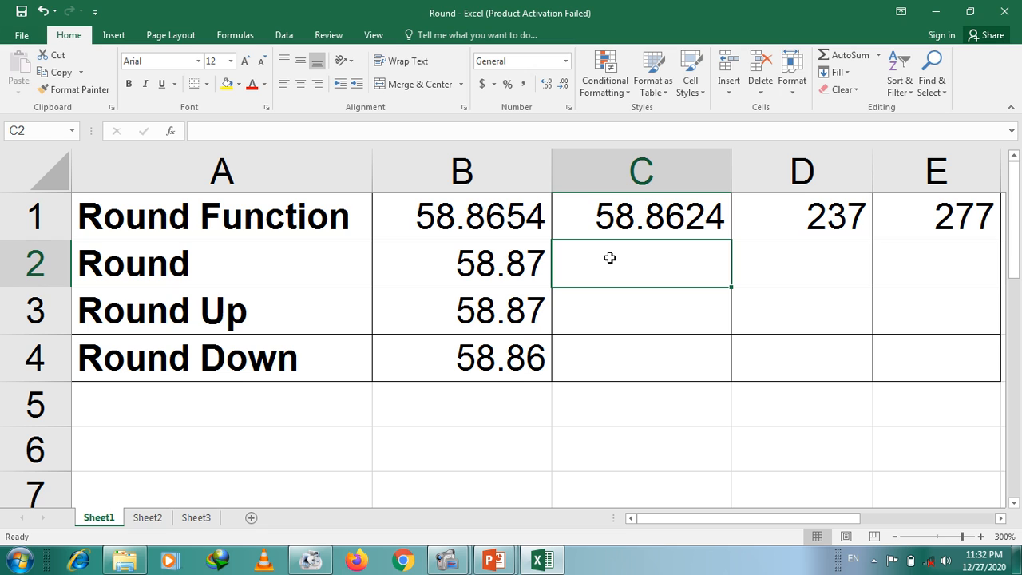
pyautogui.write('=roun')
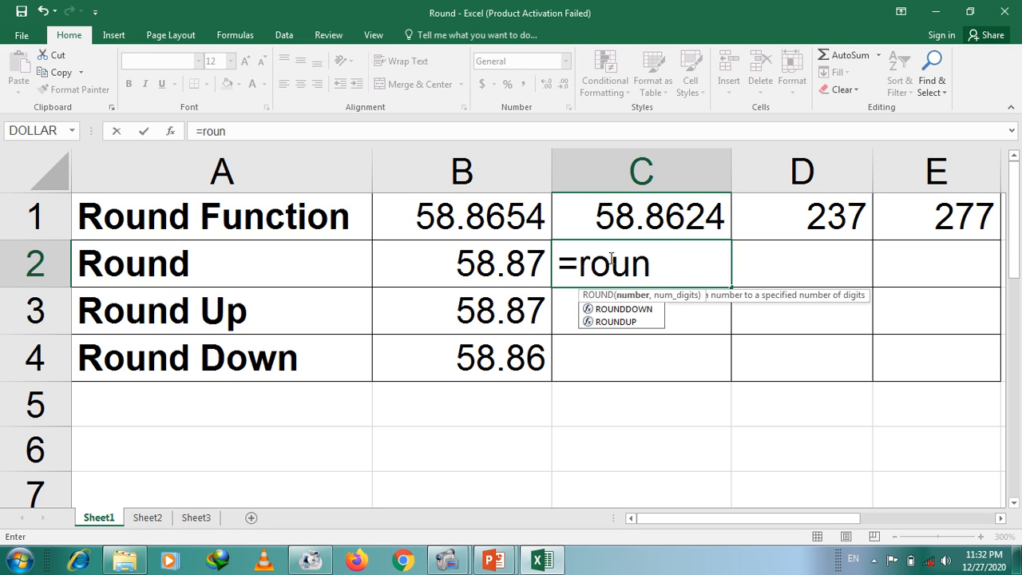
pyautogui.press('Tab')
pyautogui.click(609, 222)
pyautogui.write(',')
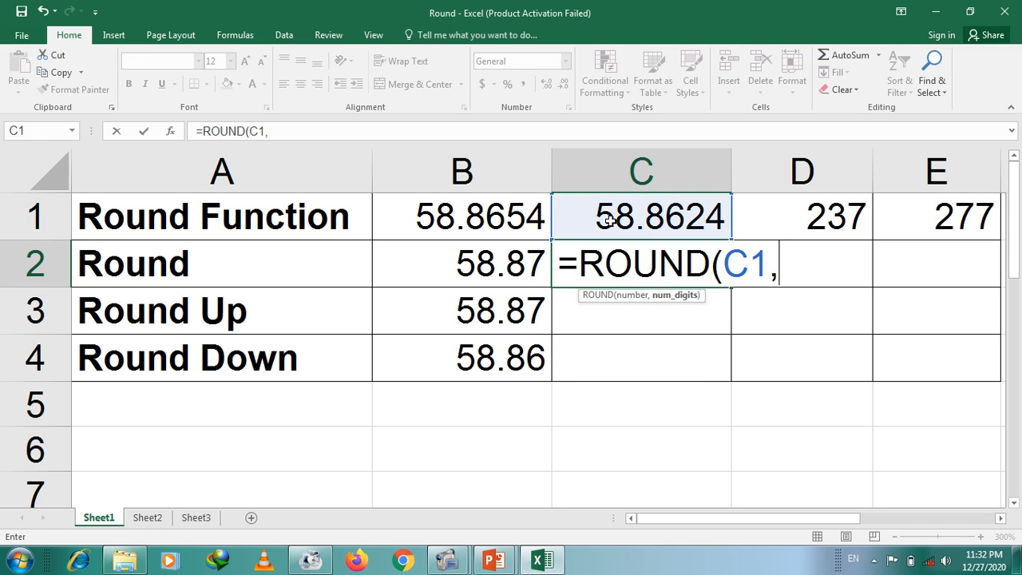
pyautogui.write('2)')
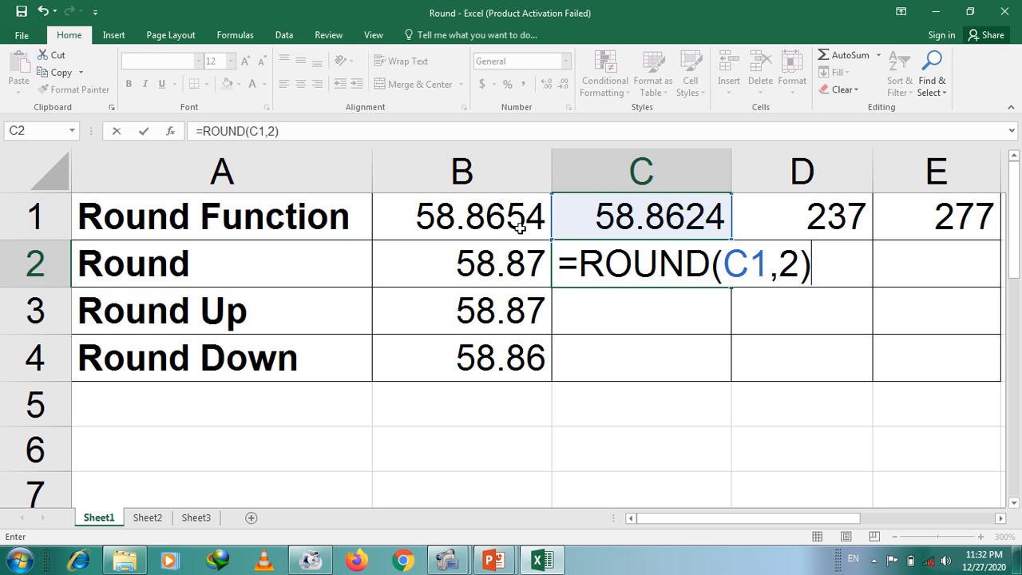
pyautogui.press('Return')
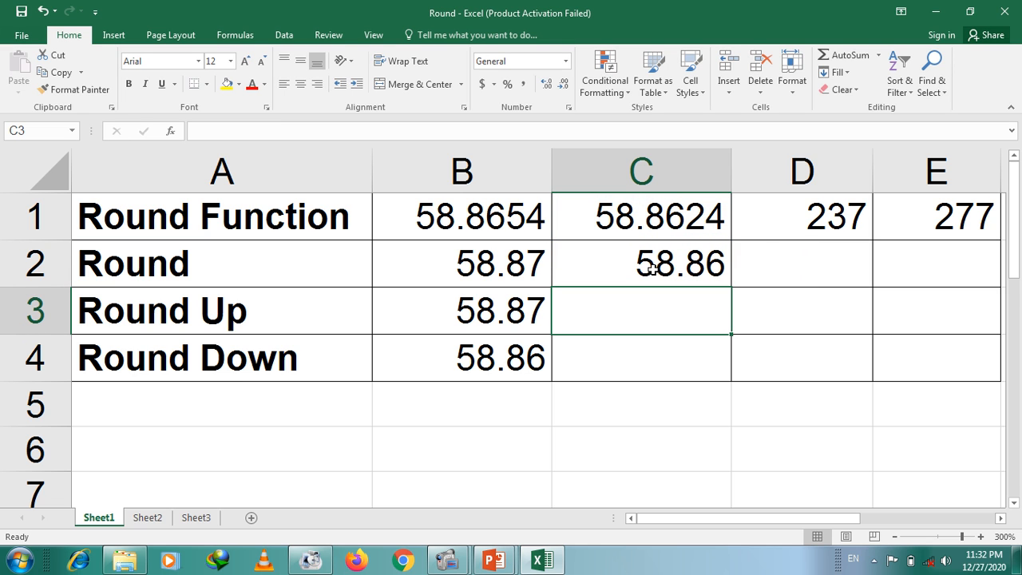
# Step: Enter =ROUNDUP(C1,2) in cell C3 to round the second number up to two decimals
pyautogui.write('=')
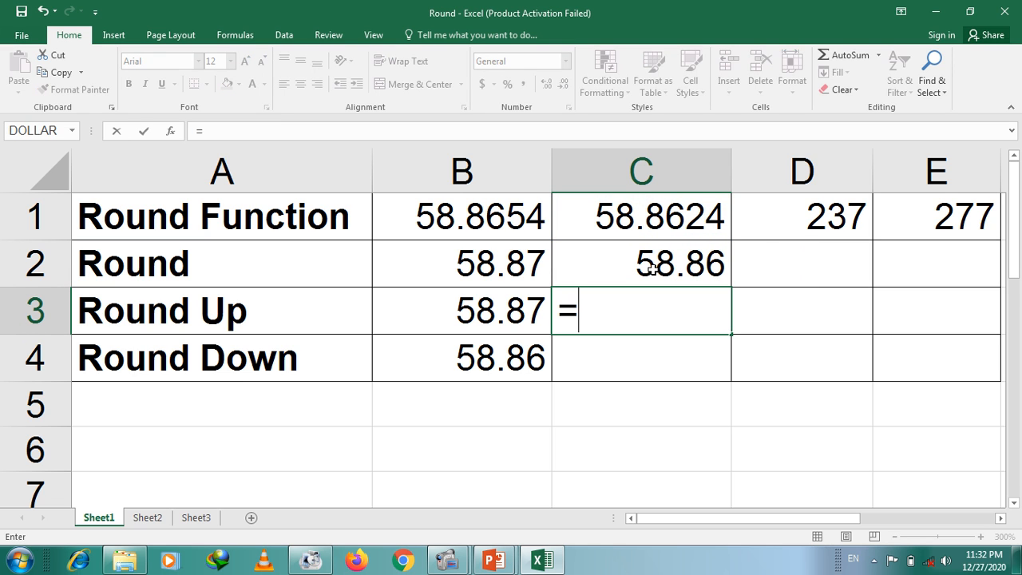
pyautogui.write('roundu')
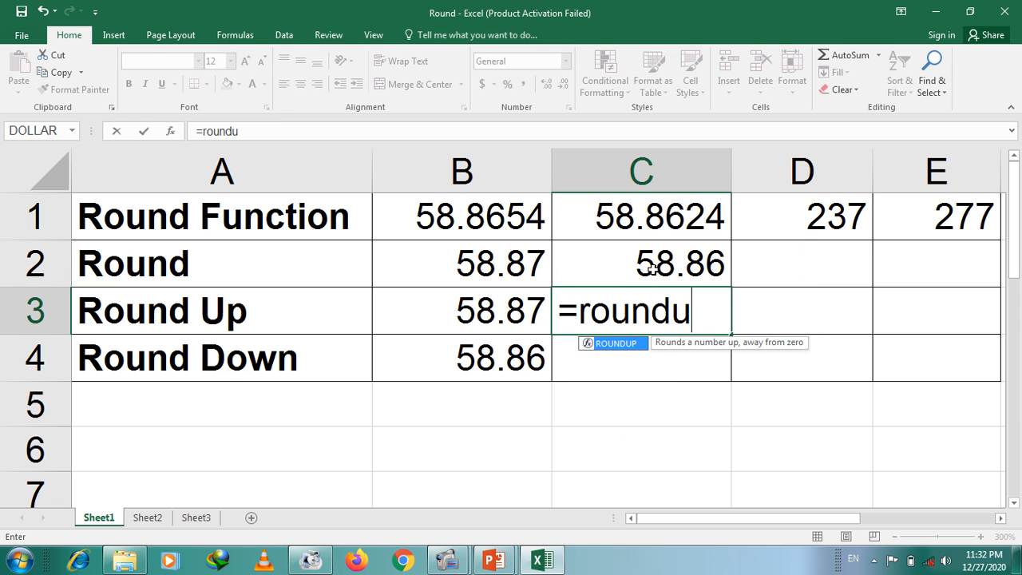
pyautogui.press('Tab')
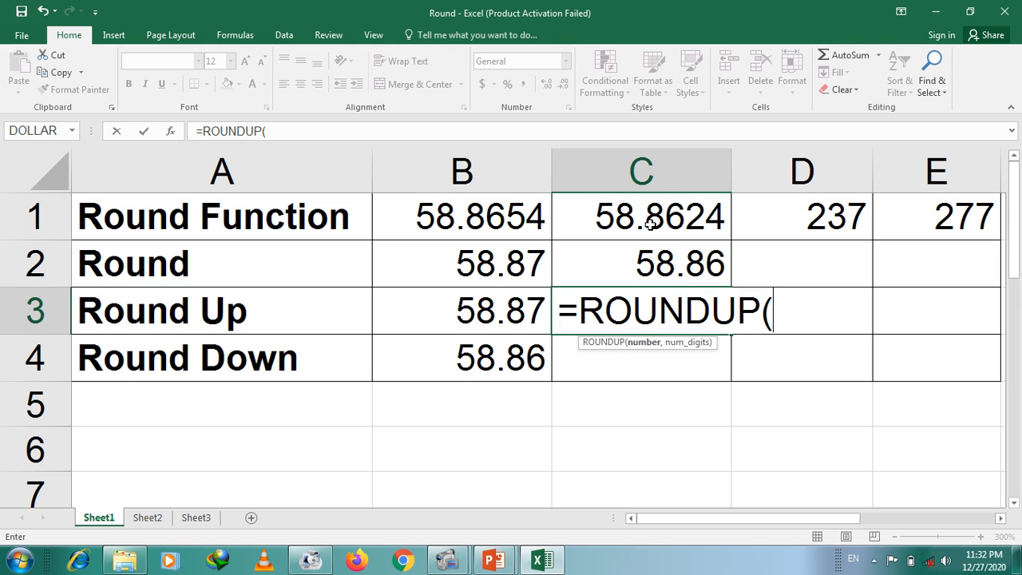
pyautogui.click(652, 226)
pyautogui.write(',2)')
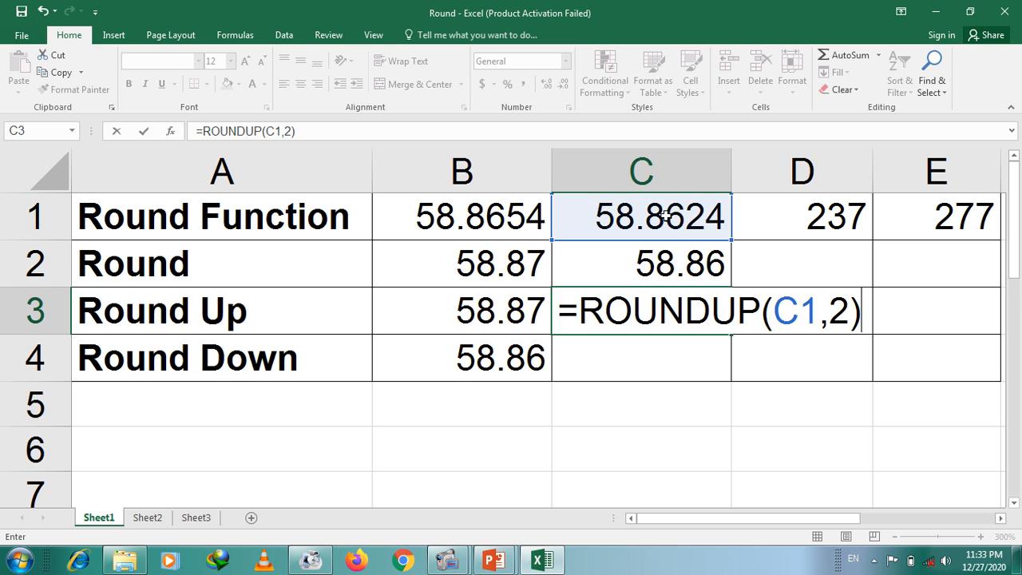
pyautogui.press('Return')
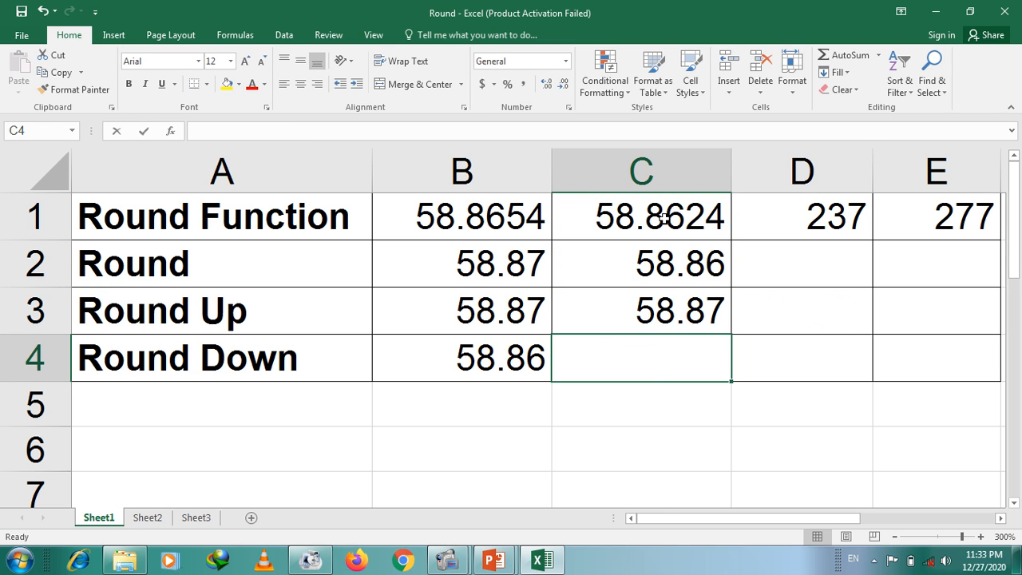
# Step: Enter =ROUNDDOWN(C1,2) in cell C4 to round the second number down to two decimals
pyautogui.write('=round')
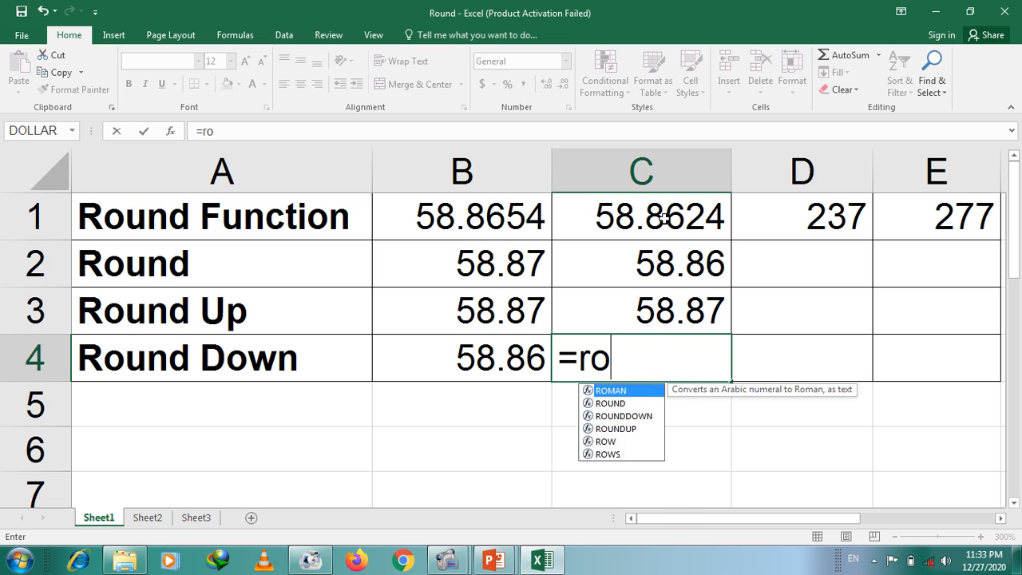
pyautogui.press('Down')
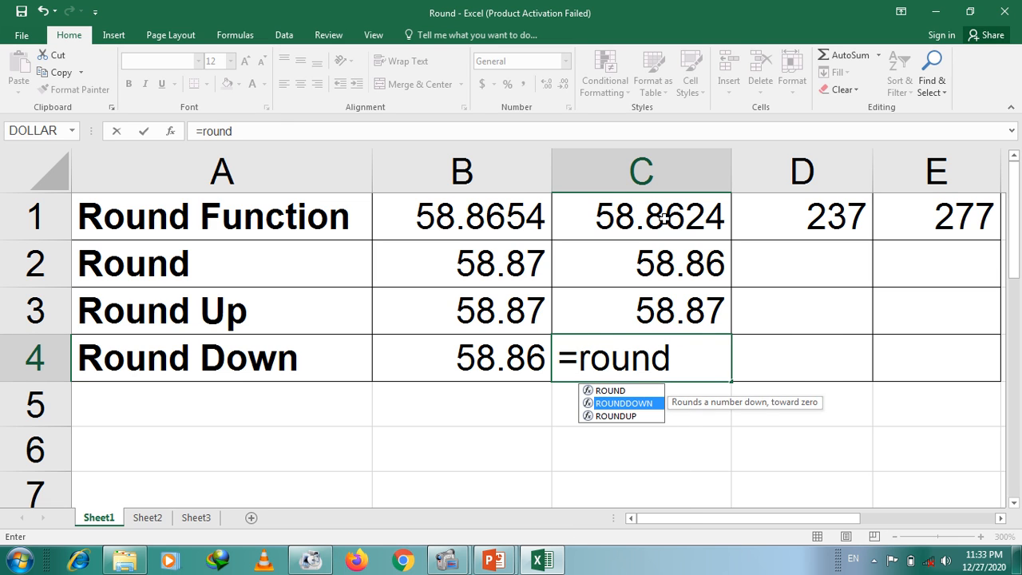
pyautogui.press('Tab')
pyautogui.click(651, 220)
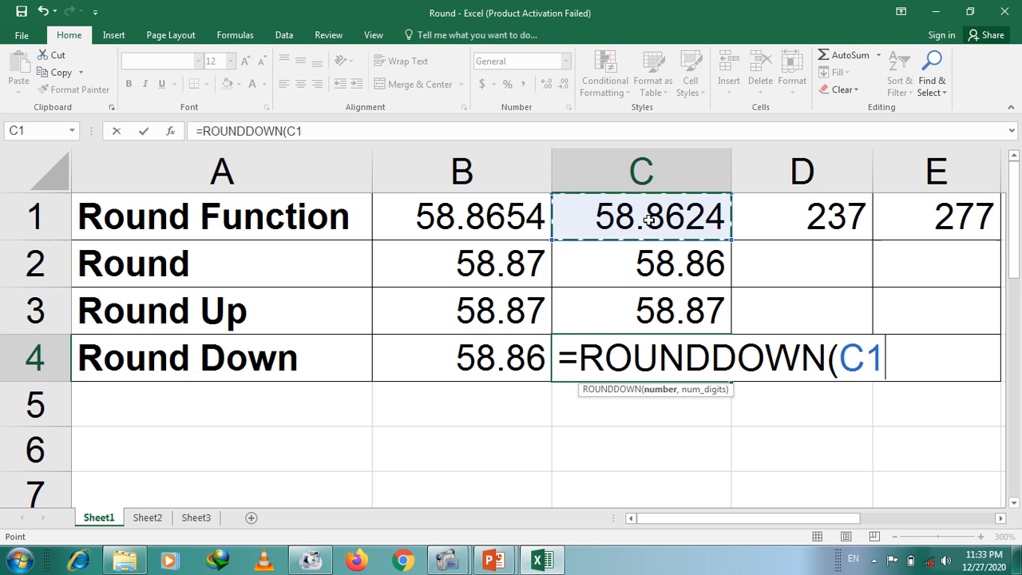
pyautogui.write(',2)')
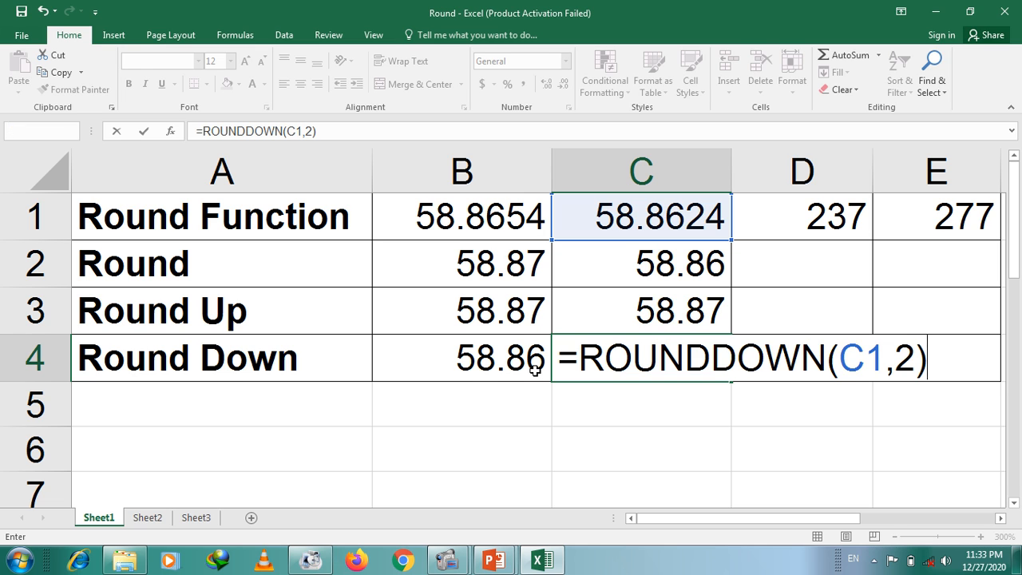
pyautogui.press('Return')
# Step: Enter =ROUND(D1,-2) in cell D2 to round the third number to the nearest hundred
pyautogui.click(804, 266)
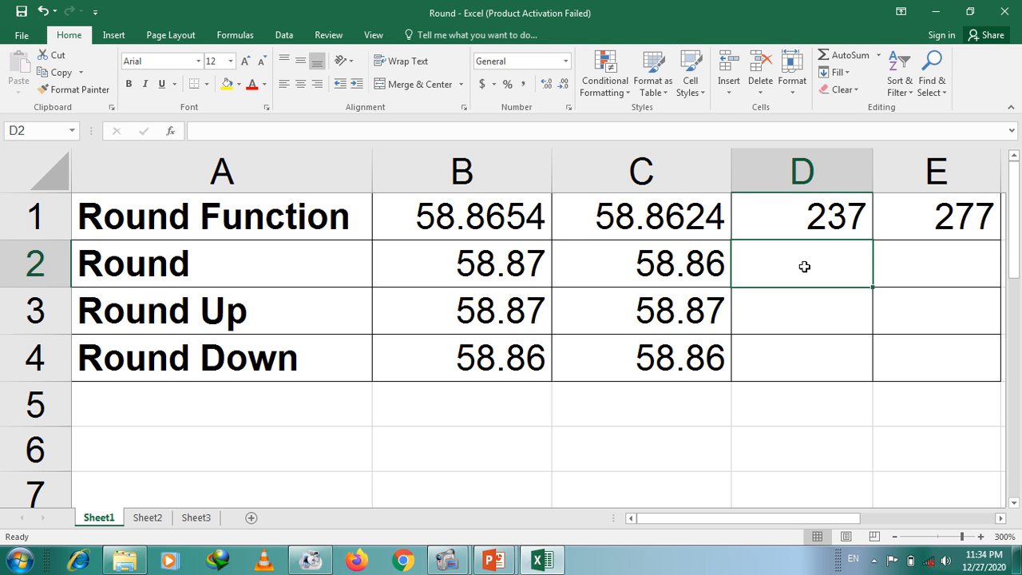
pyautogui.write('=')
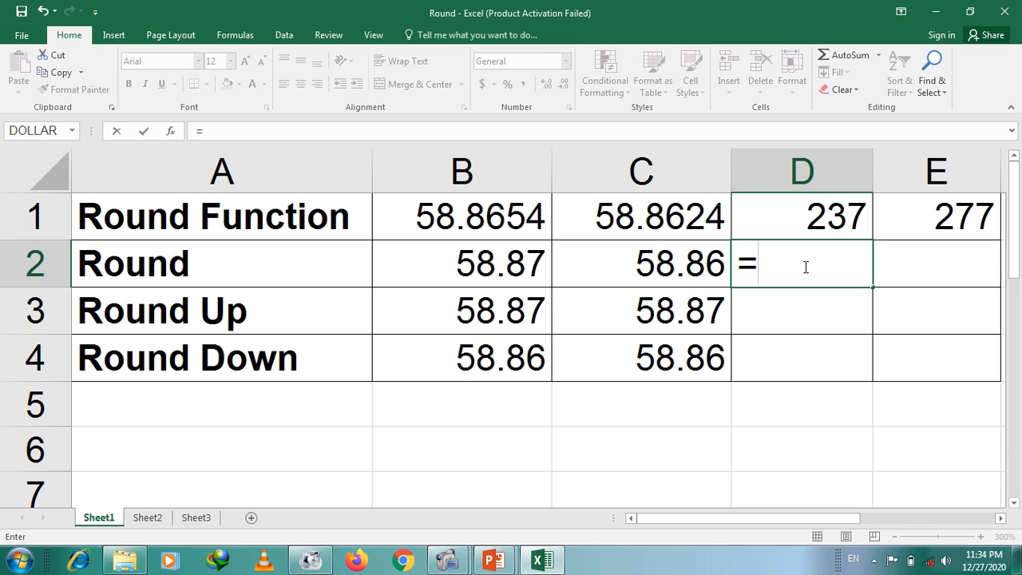
pyautogui.write('roun')
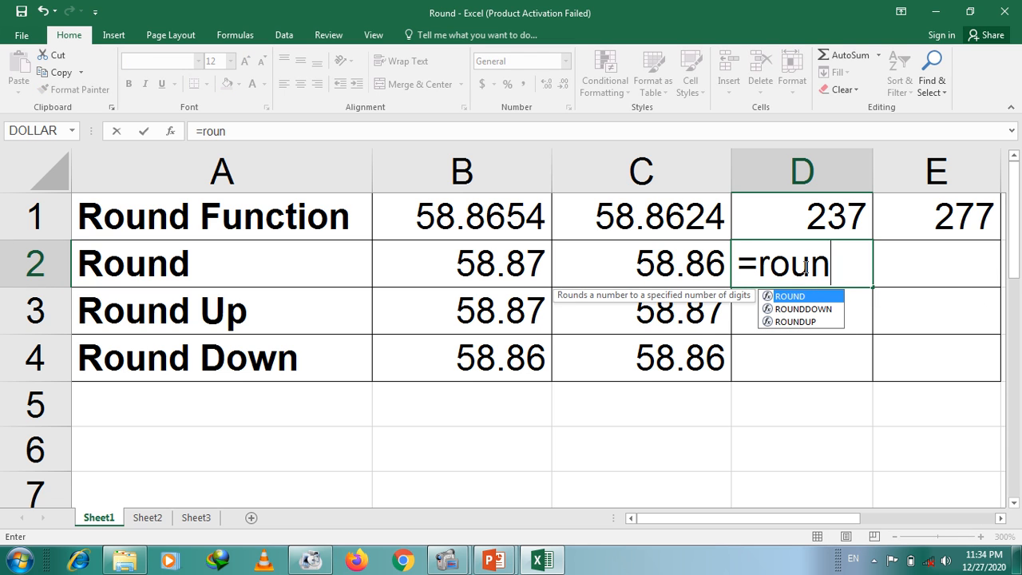
pyautogui.press('Tab')
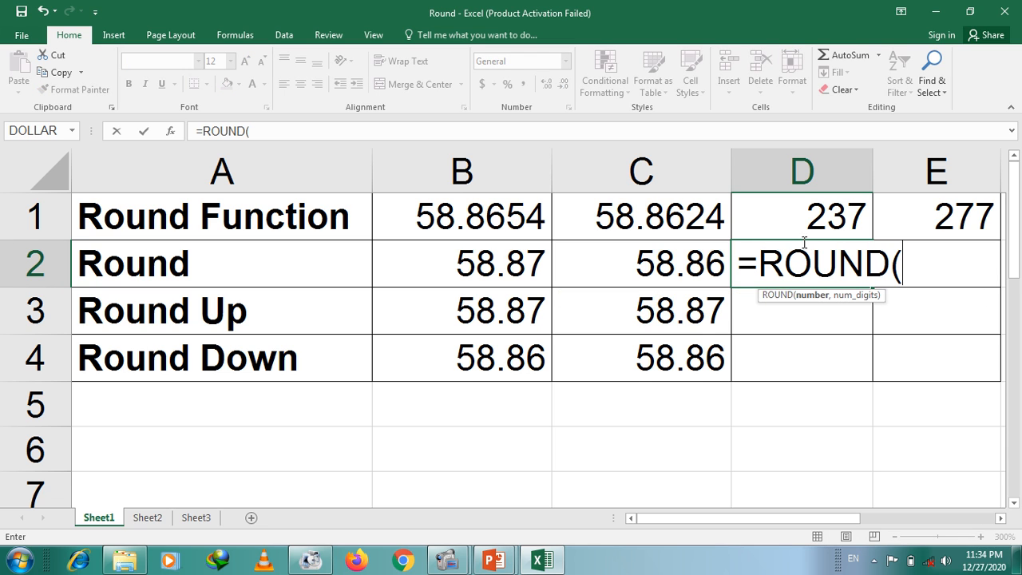
pyautogui.click(811, 214)
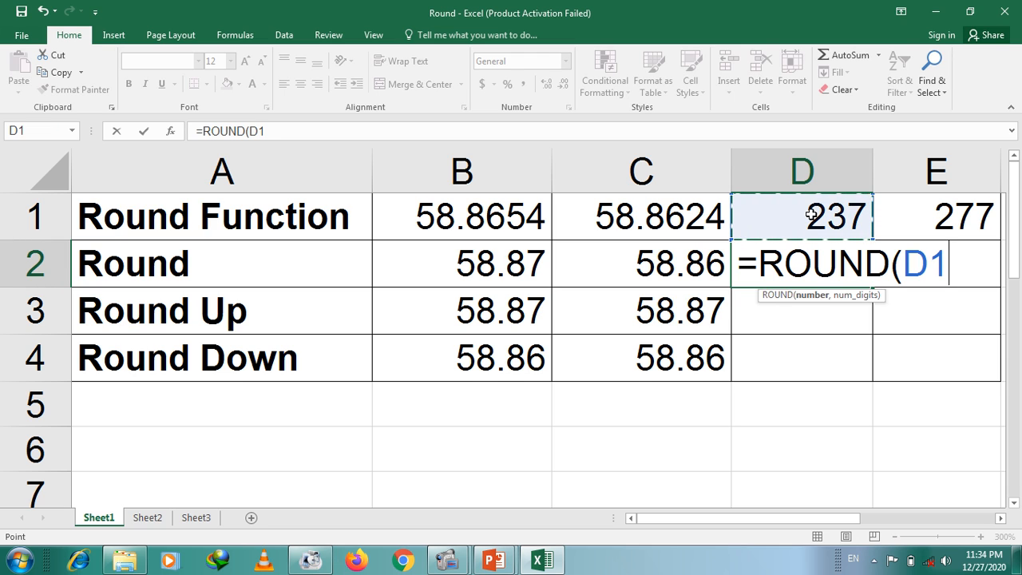
pyautogui.write(',-')
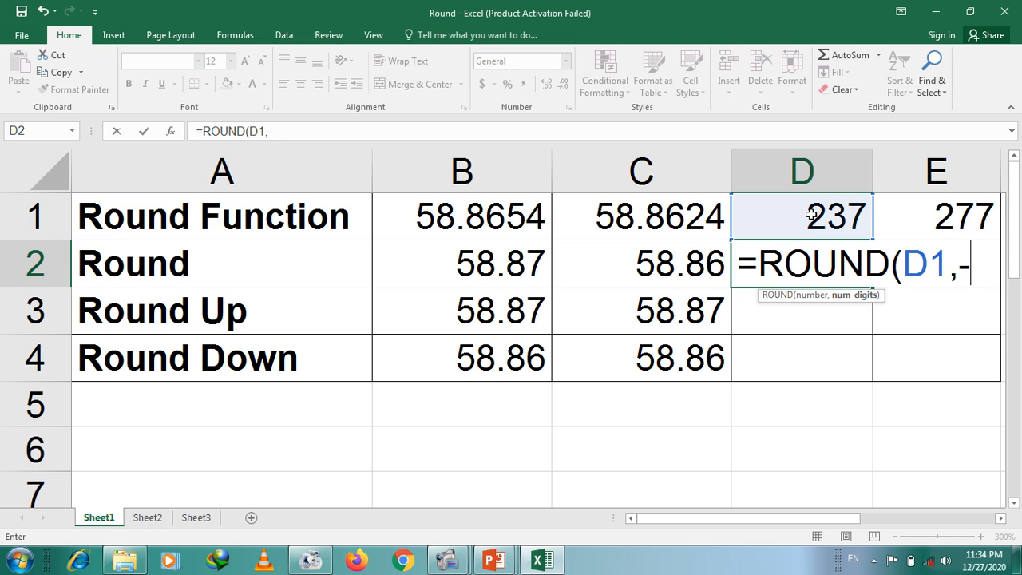
pyautogui.write('2)')
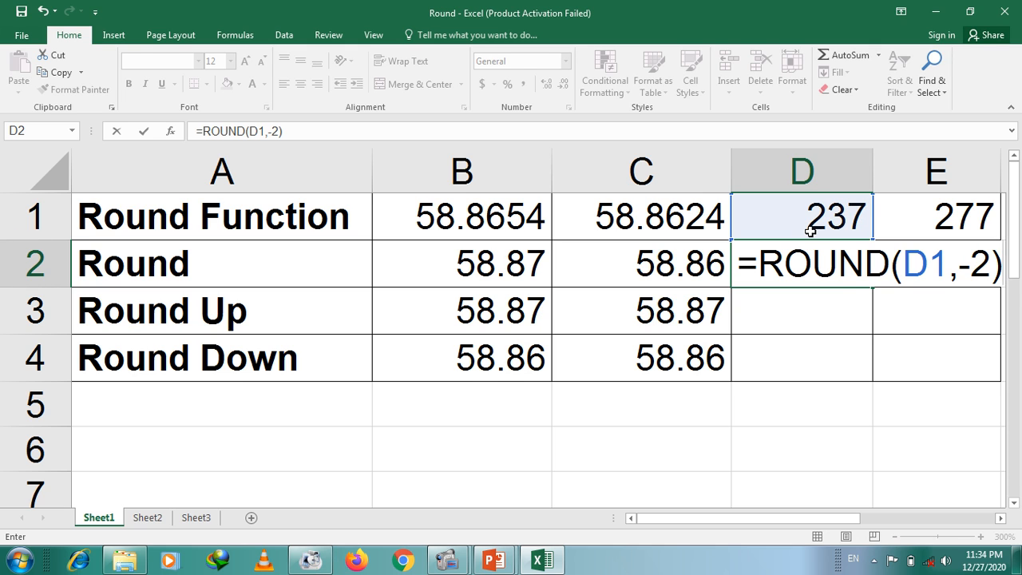
pyautogui.press('Return')
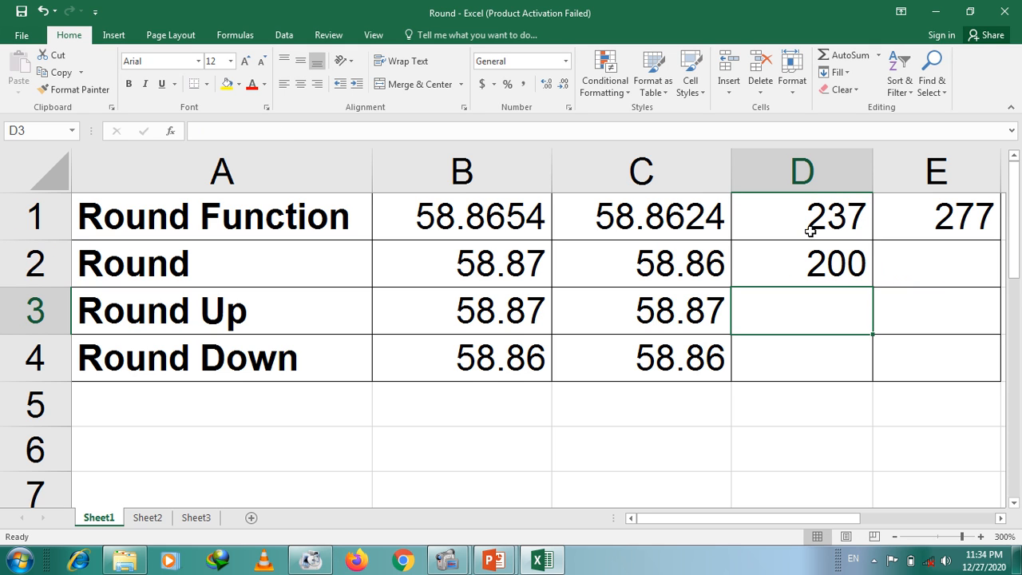
# Step: Enter =ROUNDUP(D1,-2) in cell D3 to round the third number up to the hundred
pyautogui.write('=roun')
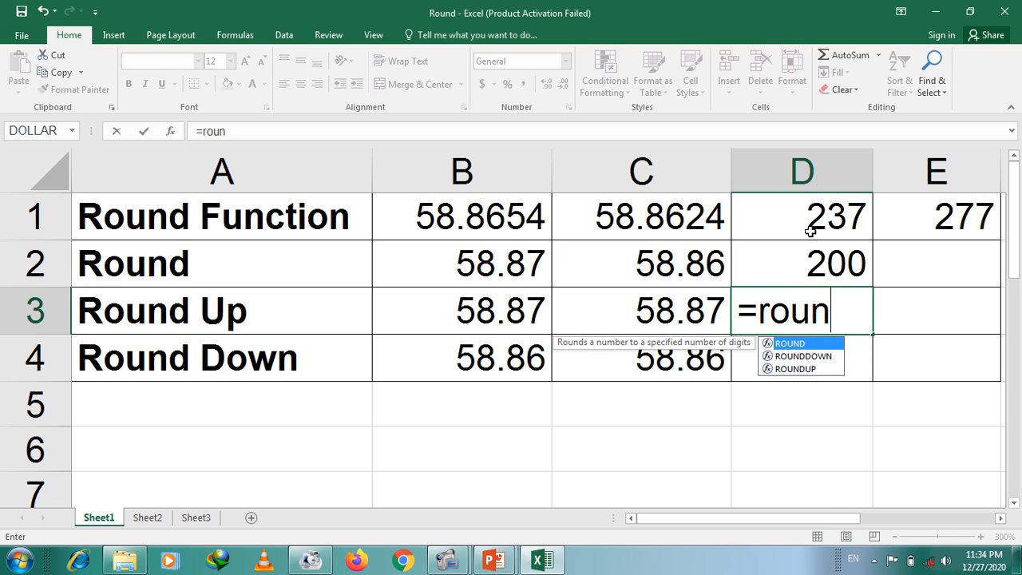
pyautogui.write('du')
pyautogui.press('Tab')
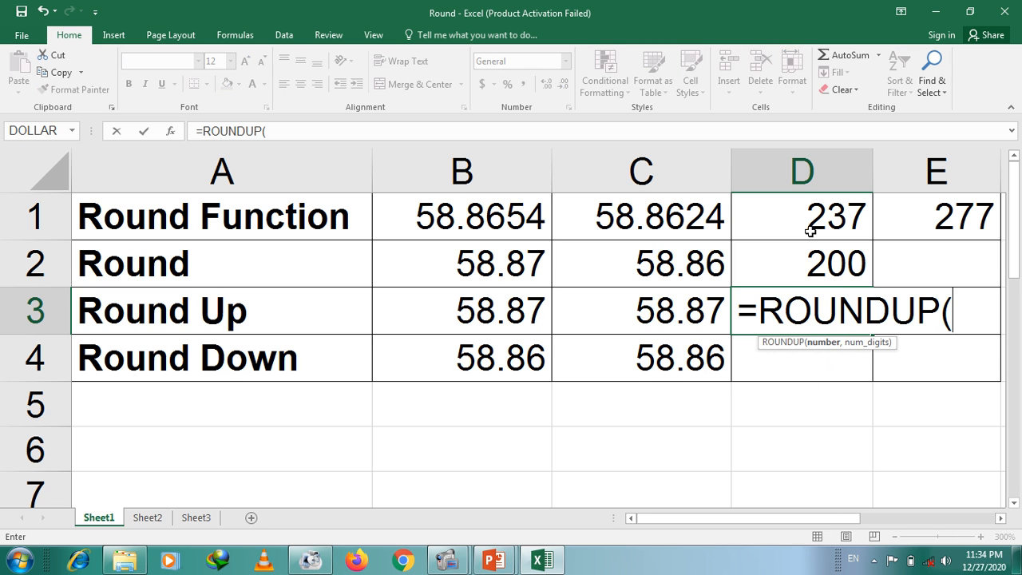
pyautogui.click(810, 230)
pyautogui.write(',')
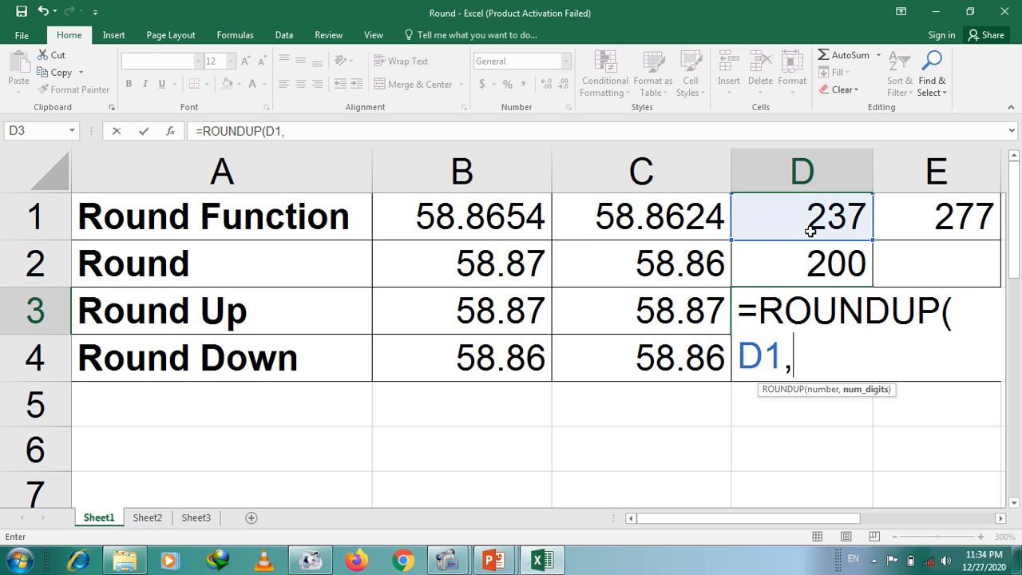
pyautogui.write('-2)')
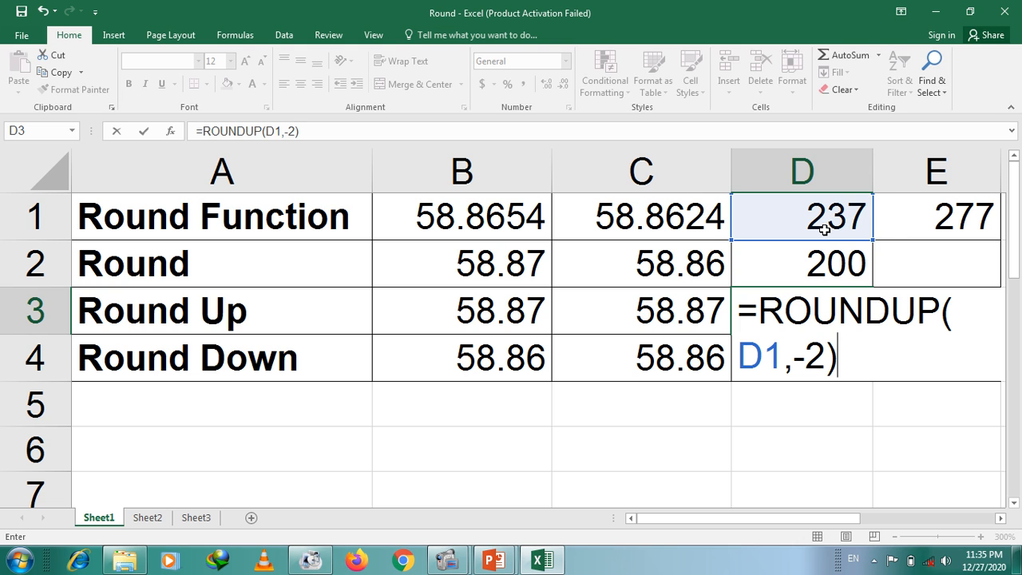
pyautogui.press('Return')
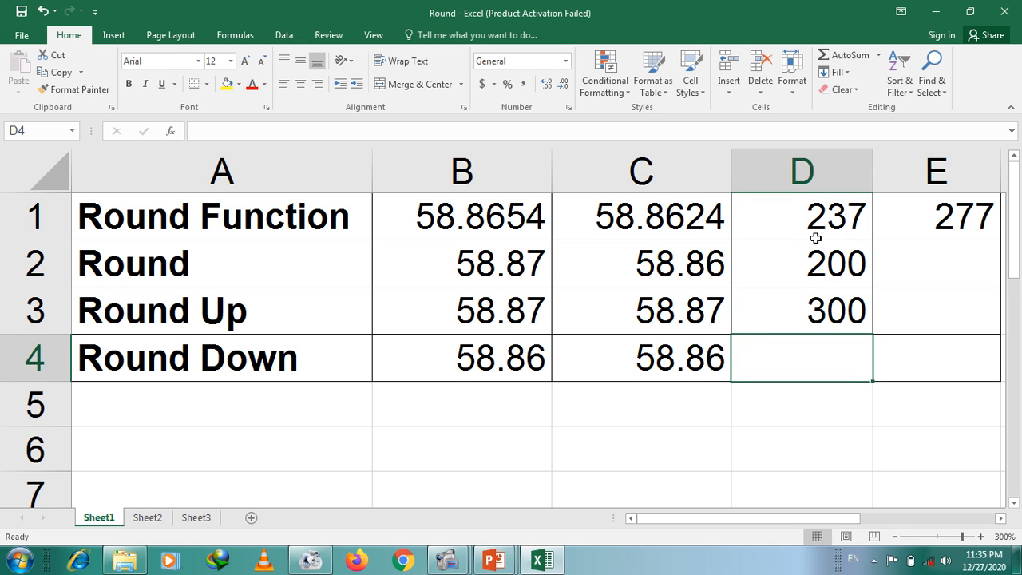
# Step: Enter =ROUNDDOWN(D1,-2) in cell D4 to round the third number down to the hundred
pyautogui.write('=r')
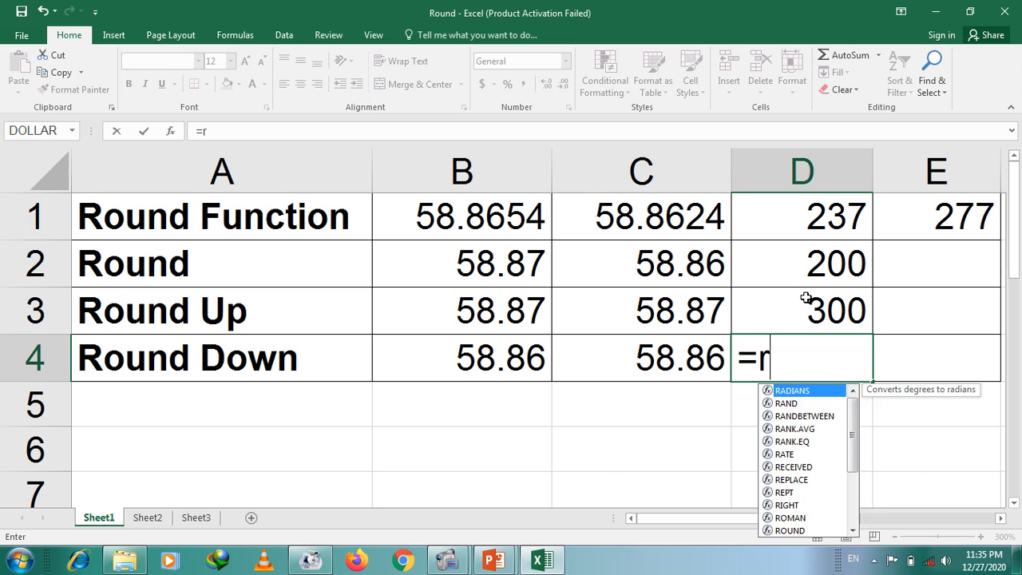
pyautogui.write('ou')
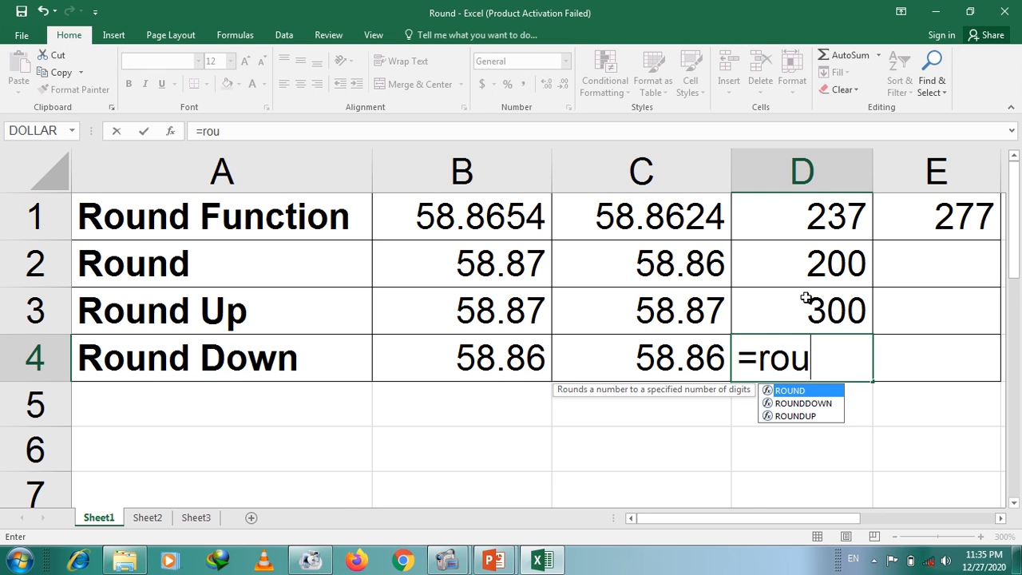
pyautogui.press('Down')
pyautogui.press('Tab')
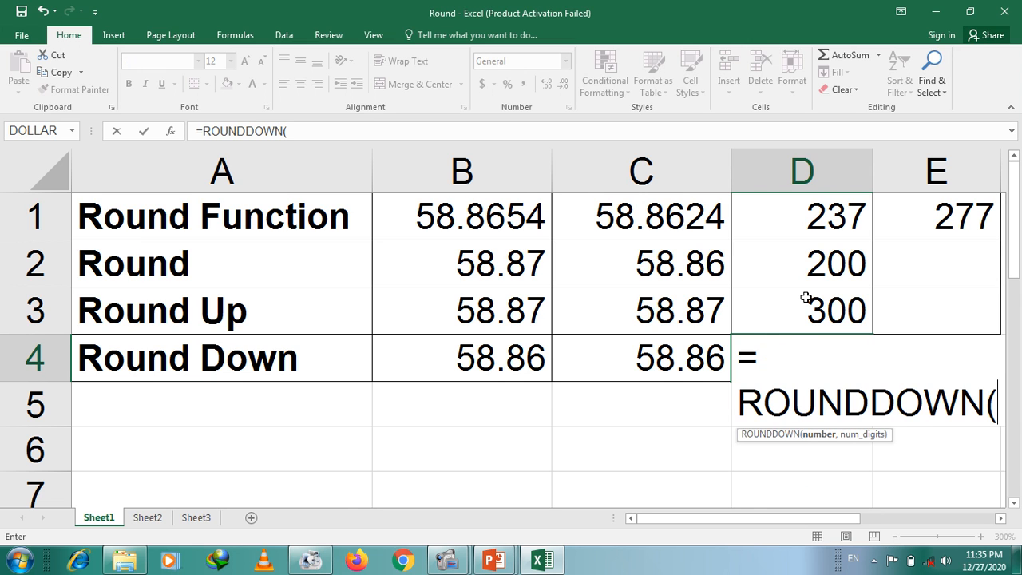
pyautogui.click(803, 211)
pyautogui.write(',')
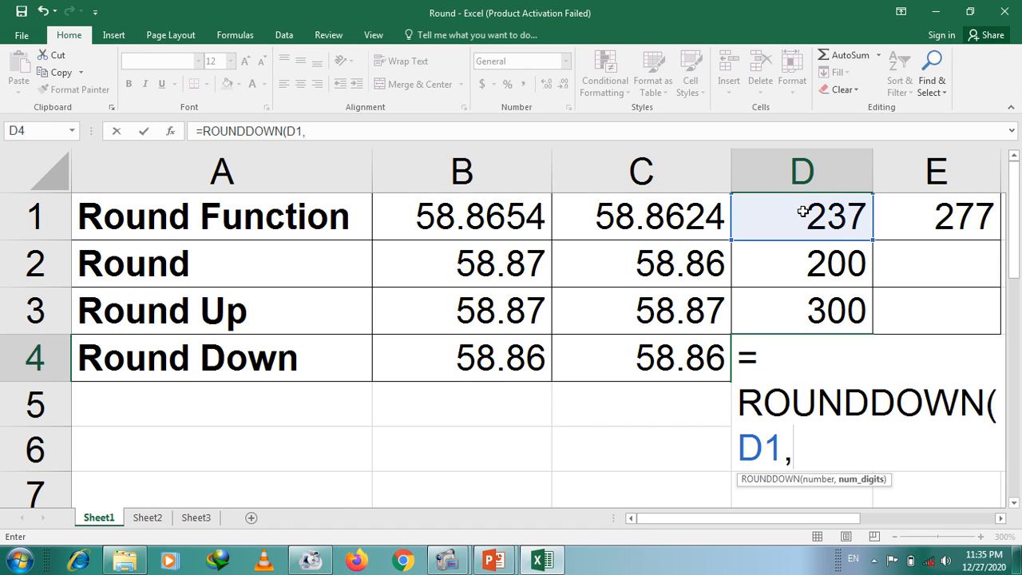
pyautogui.write('-2')
pyautogui.press('BackSpace')
pyautogui.write('-2)')
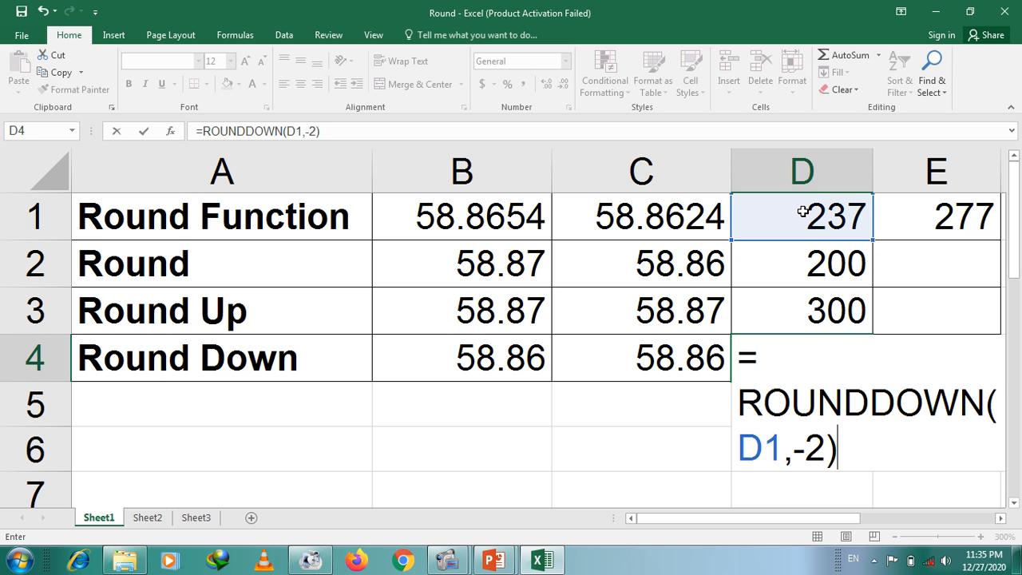
pyautogui.press('Return')
# Step: Enter =ROUND(E1,-2) in cell E2 to round the fourth number to the nearest hundred
pyautogui.press('Up')
pyautogui.press('Up')
pyautogui.press('Up')
pyautogui.press('Up')
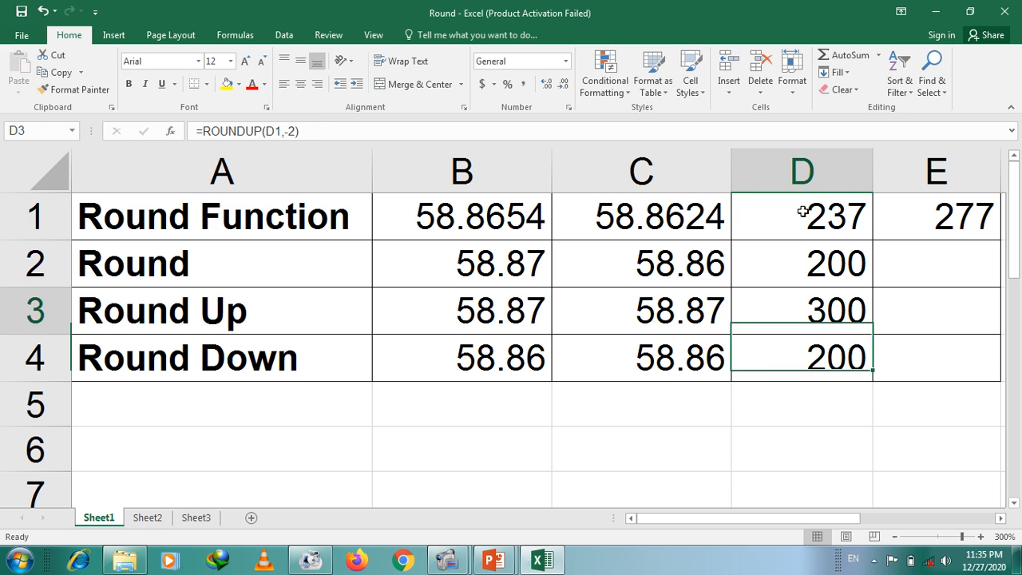
pyautogui.press('Right')
pyautogui.press('Down')
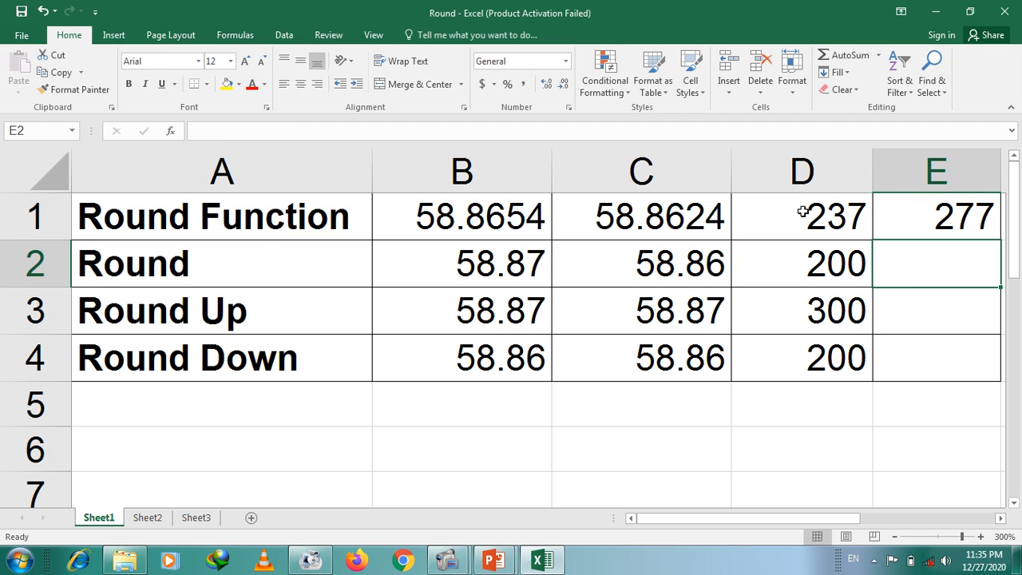
pyautogui.write('=round')
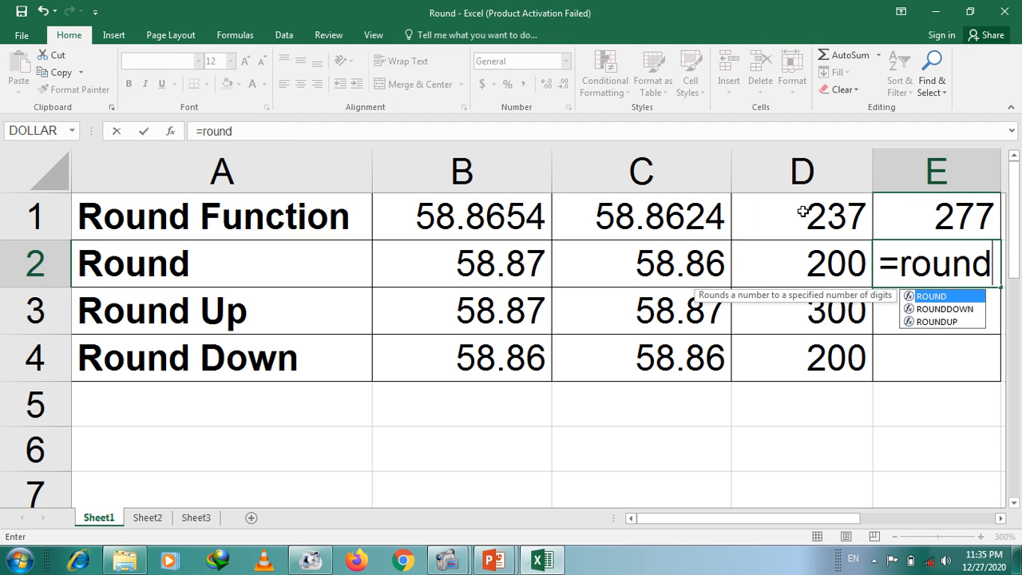
pyautogui.press('Tab')
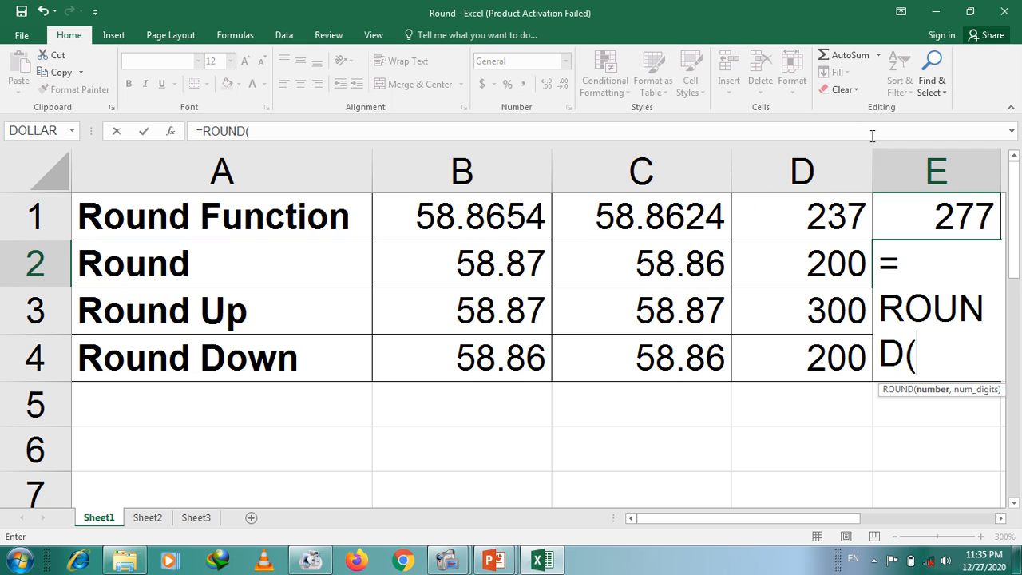
pyautogui.click(911, 229)
pyautogui.write(',')
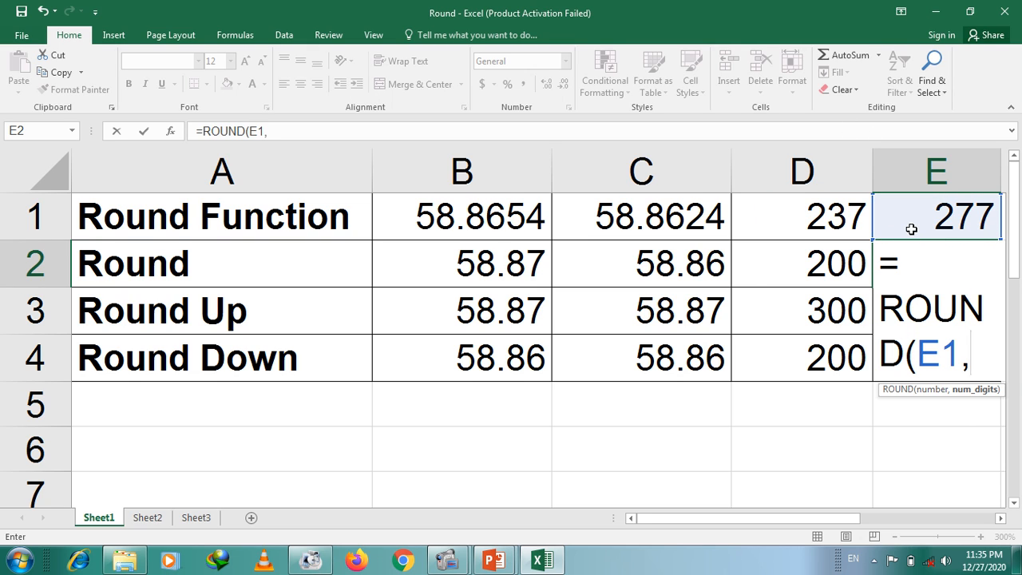
pyautogui.write('-2)')
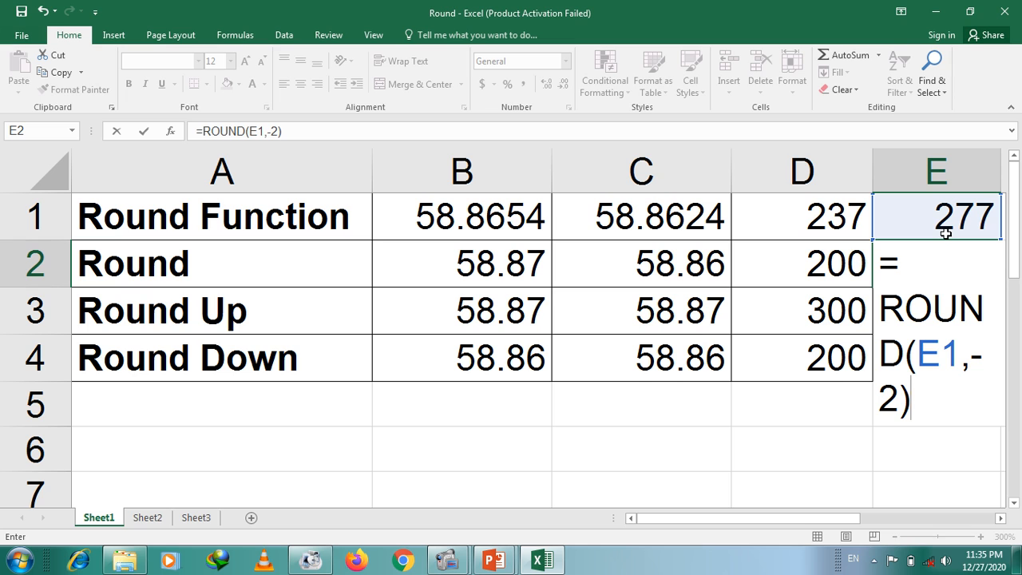
pyautogui.press('Return')
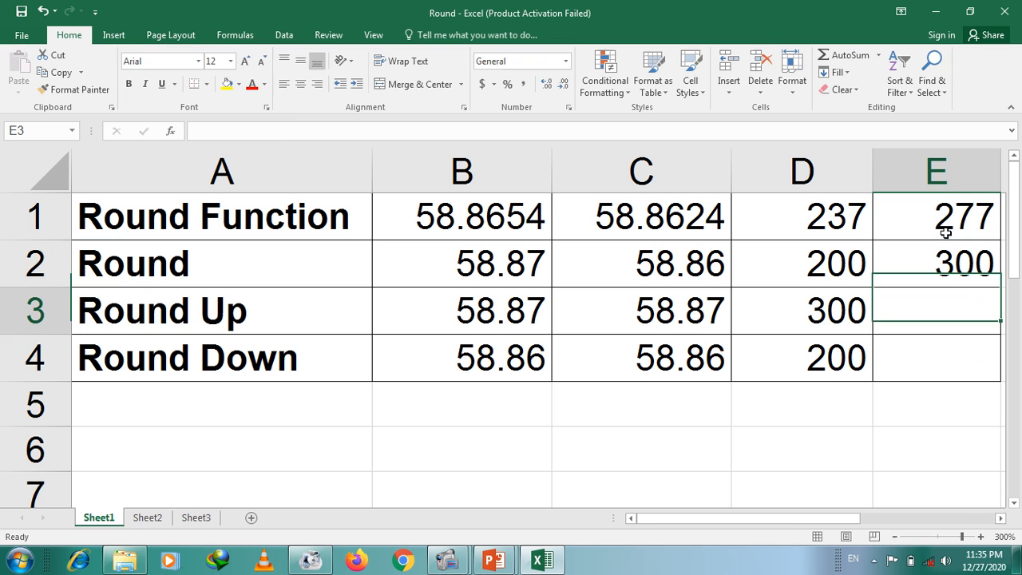
# Step: Enter =ROUNDUP(E1,-2) in cell E3 to round the fourth number up to the hundred
pyautogui.write('=round')
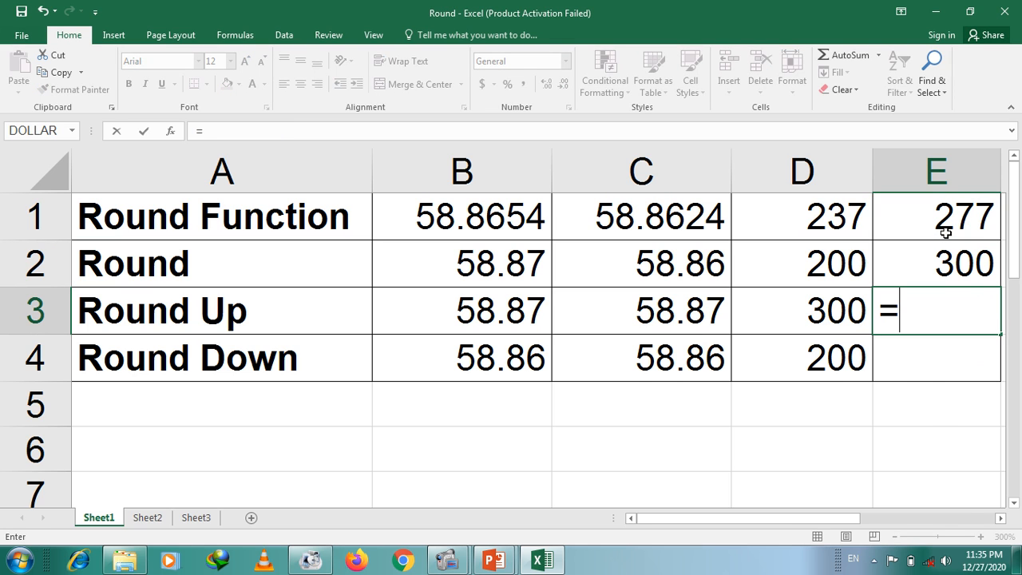
pyautogui.press('Down')
pyautogui.press('Down')
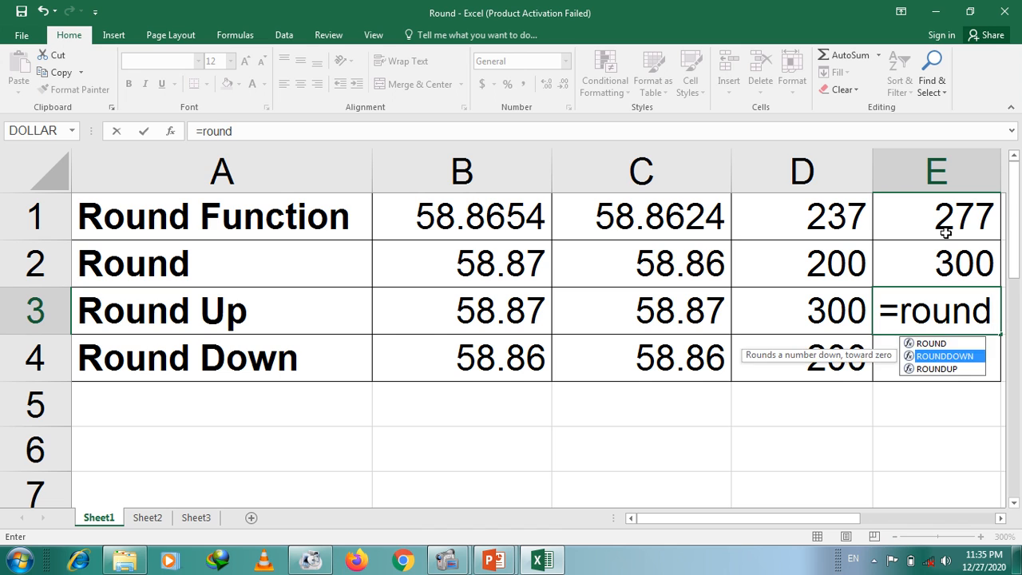
pyautogui.press('Tab')
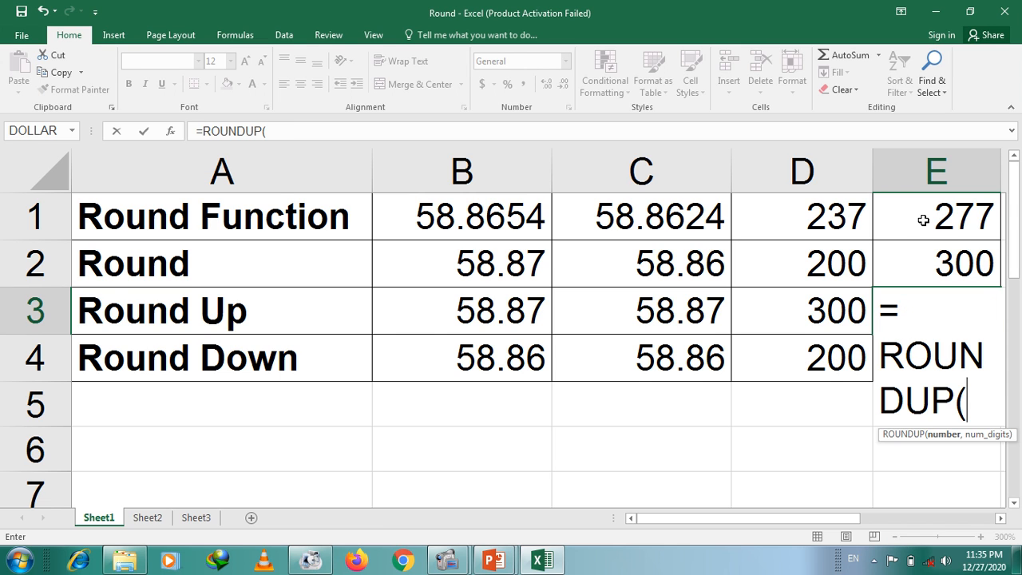
pyautogui.click(922, 220)
pyautogui.write(',-2)')
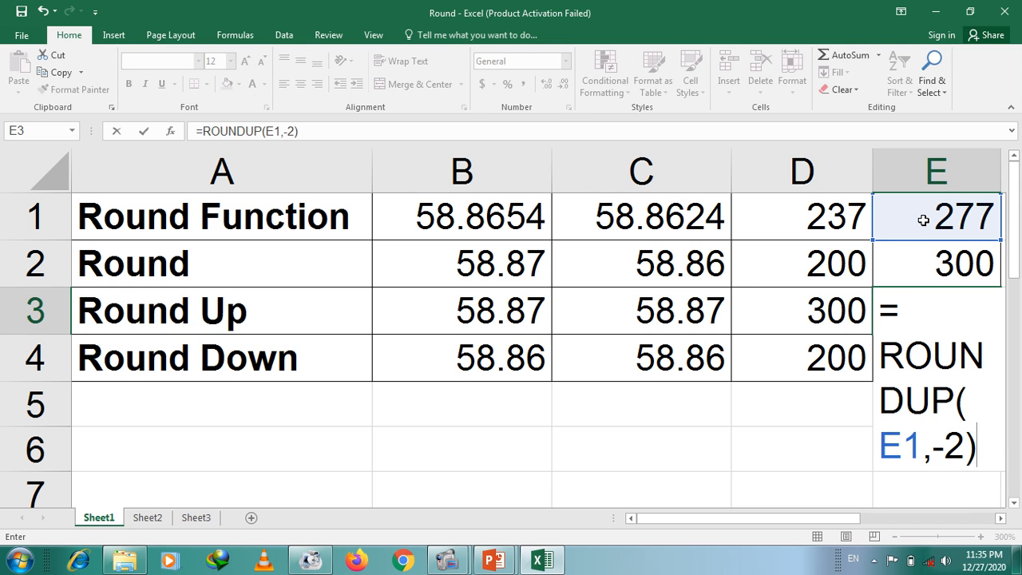
pyautogui.press('Return')
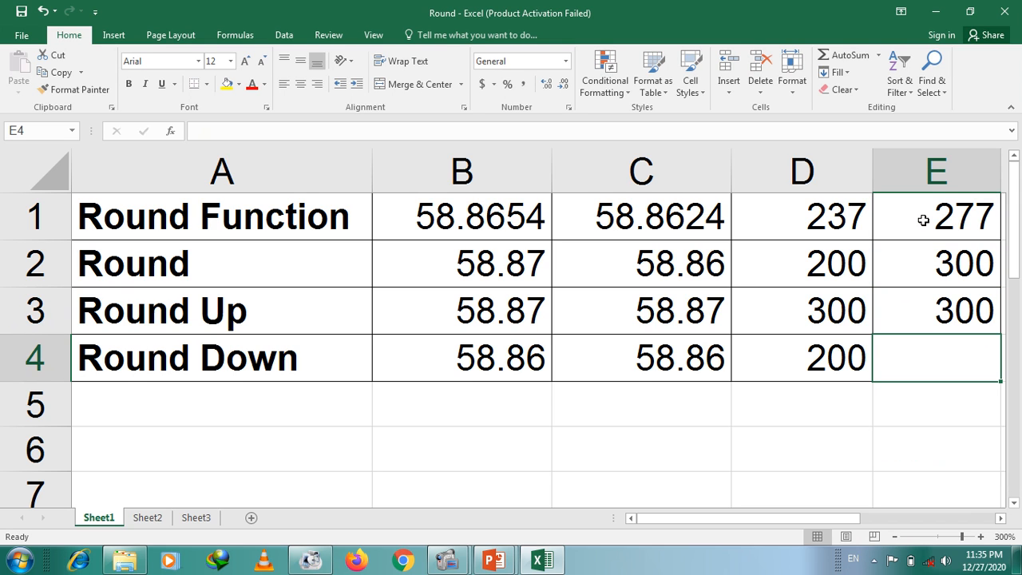
# Step: Enter =ROUNDDOWN(E1,-2) in cell E4 to round the fourth number down to the hundred
pyautogui.write('=roun')
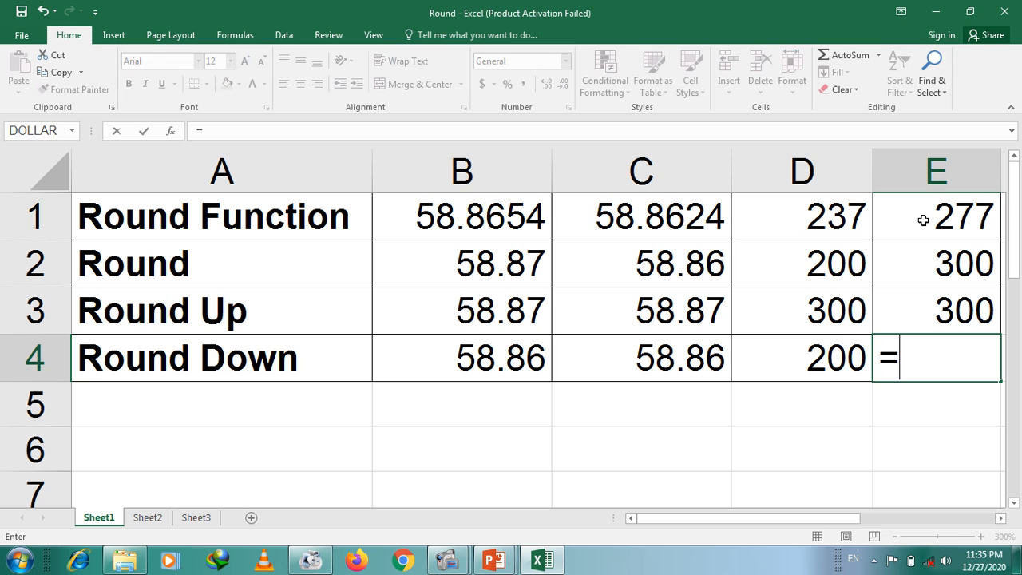
pyautogui.press('Down')
pyautogui.press('Down')
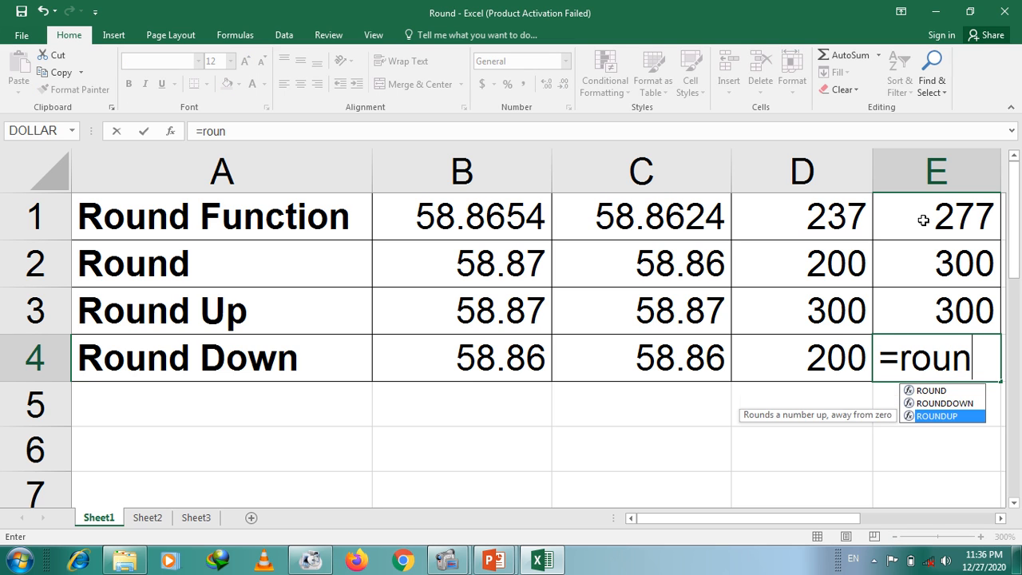
pyautogui.press('Up')
pyautogui.press('Tab')
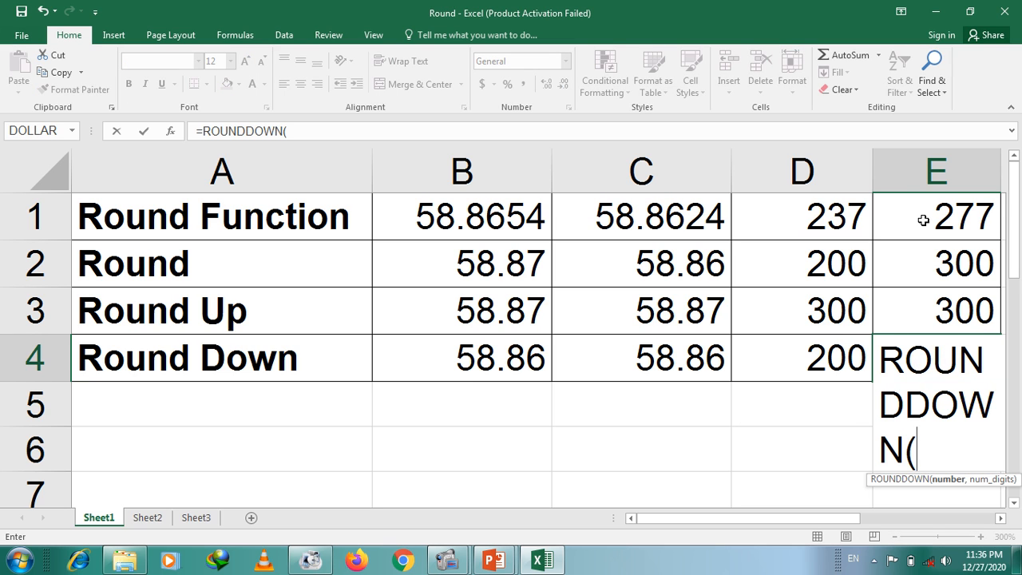
pyautogui.click(923, 220)
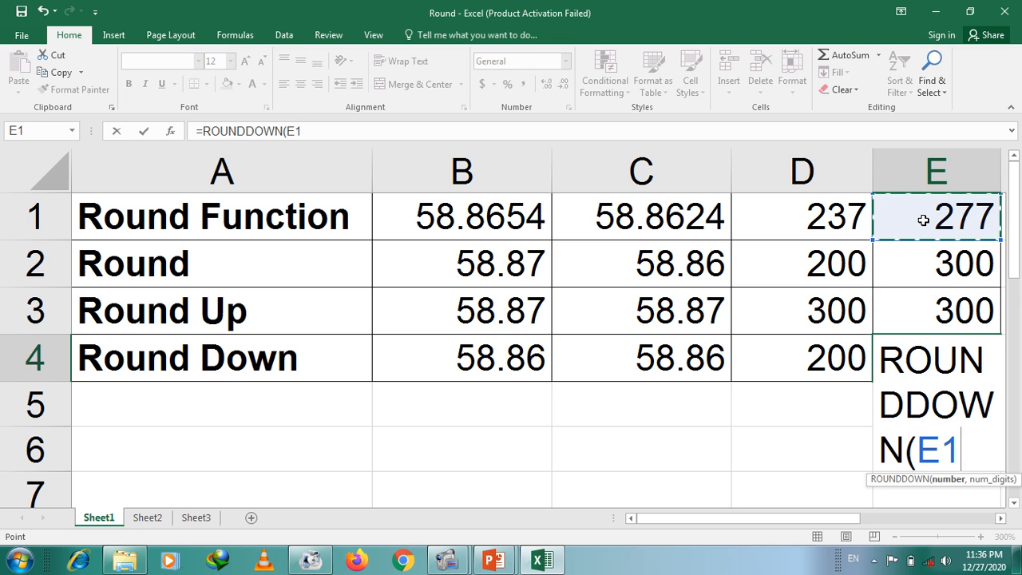
pyautogui.write(',-2')
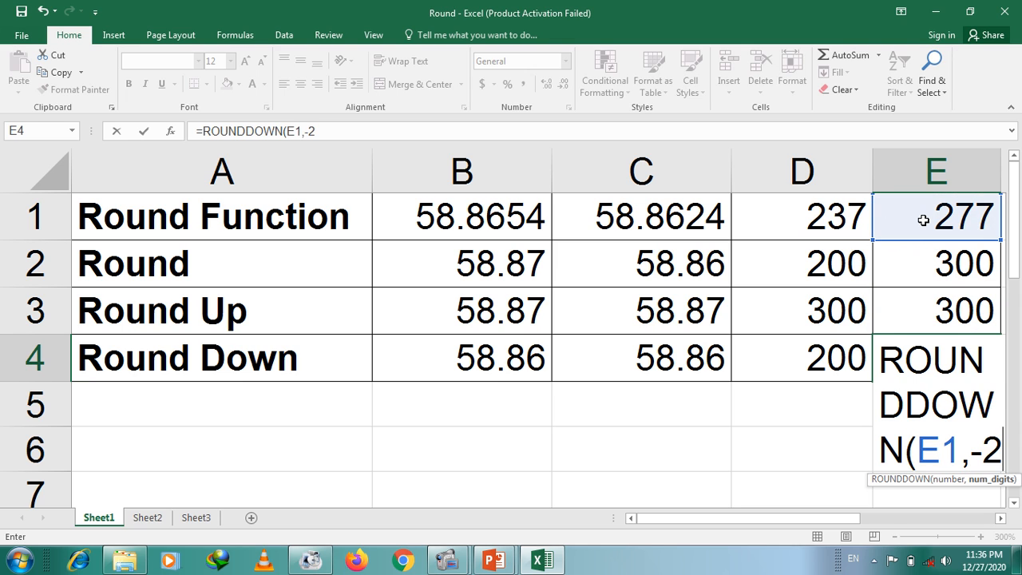
pyautogui.write(')')
pyautogui.press('Return')
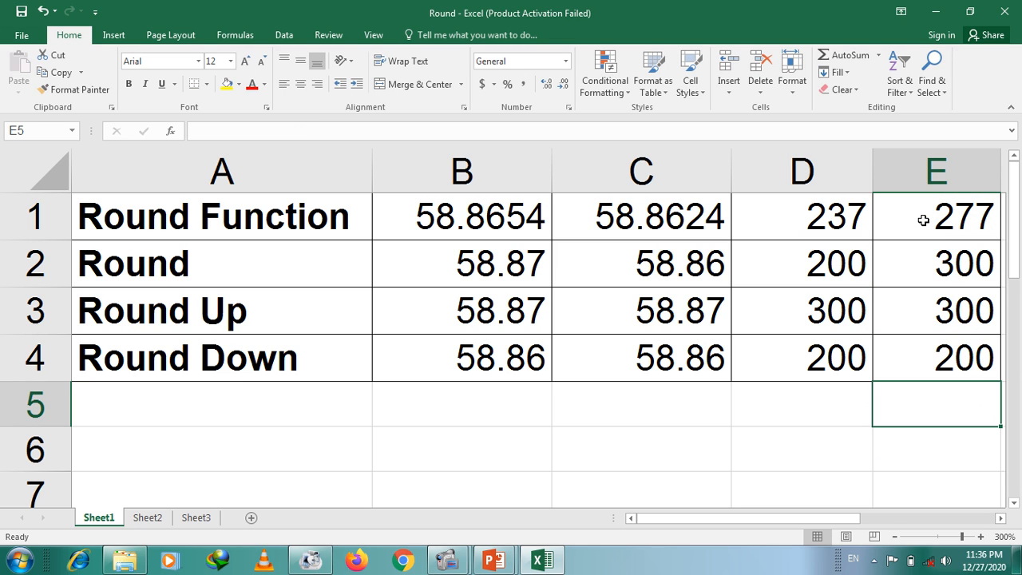